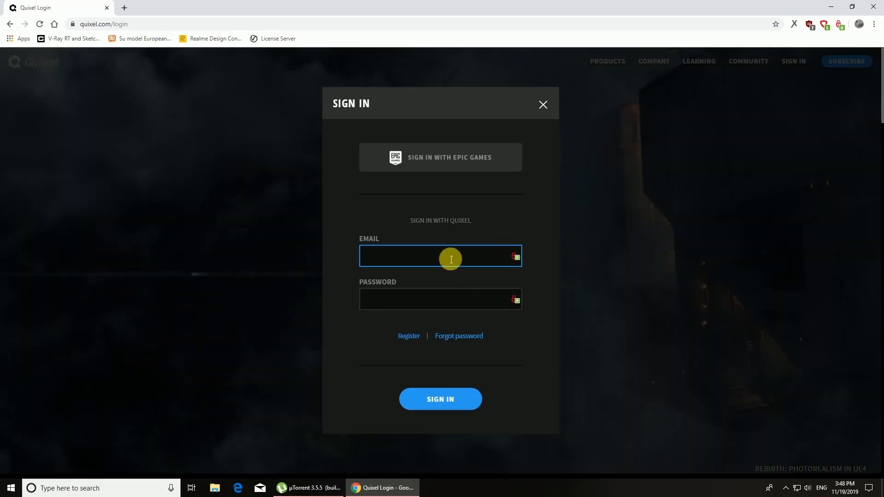
Step: Sign in to Quixel with an Epic Games account and open the Mixer product page
left_click(441, 162)
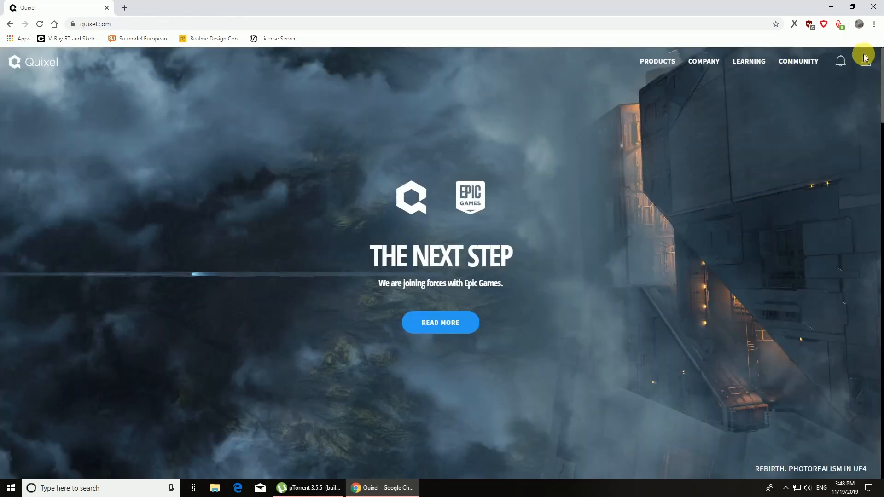
left_click(867, 59)
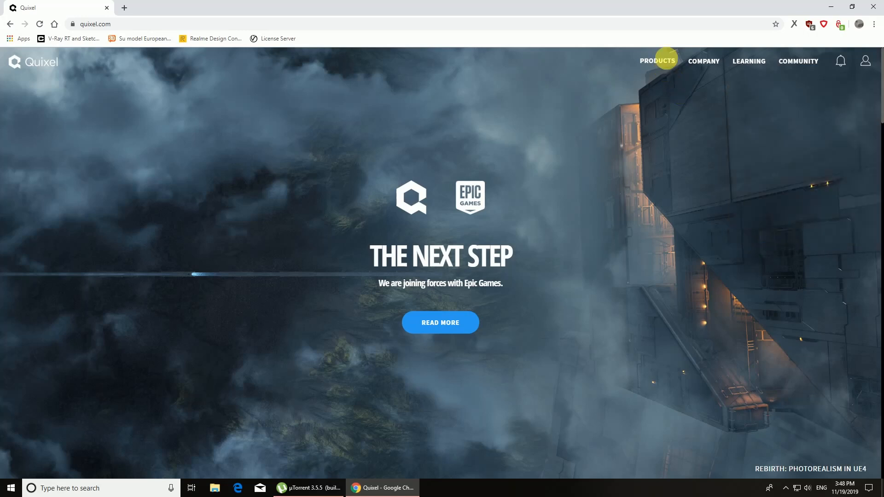
left_click(667, 59)
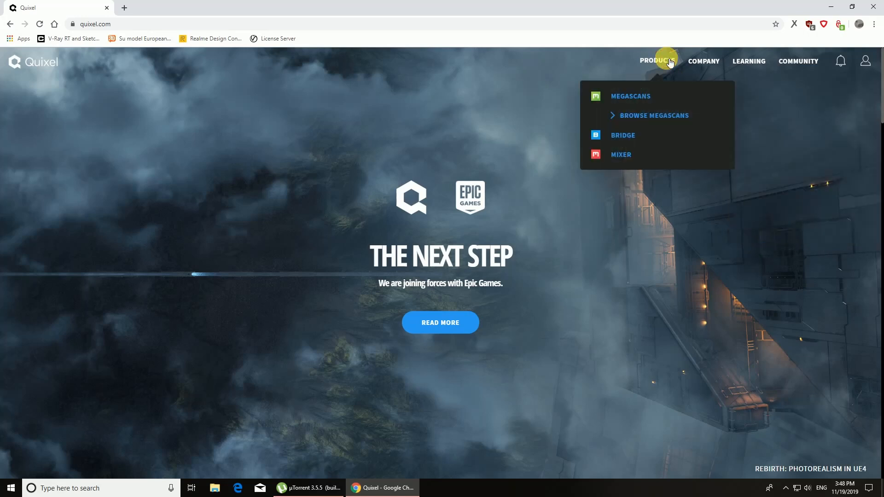
left_click(619, 164)
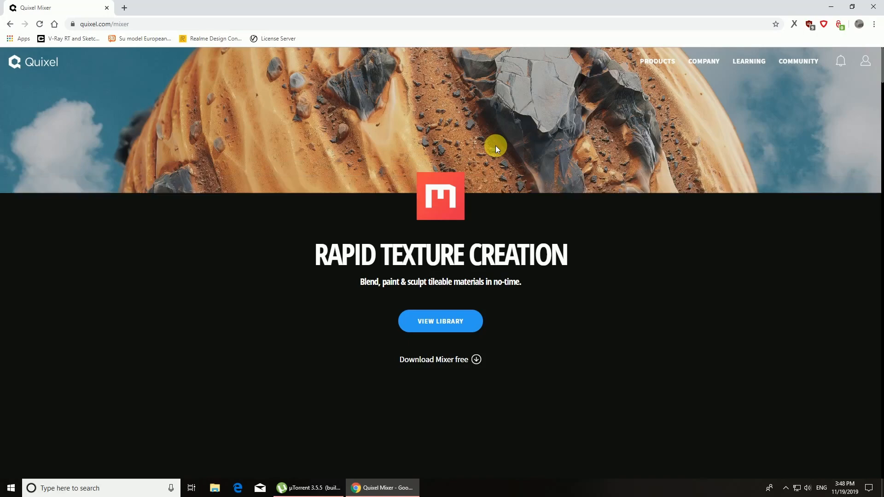
Step: Start downloading the free Mixer installer from the product page
scroll(491, 153, "down", 2)
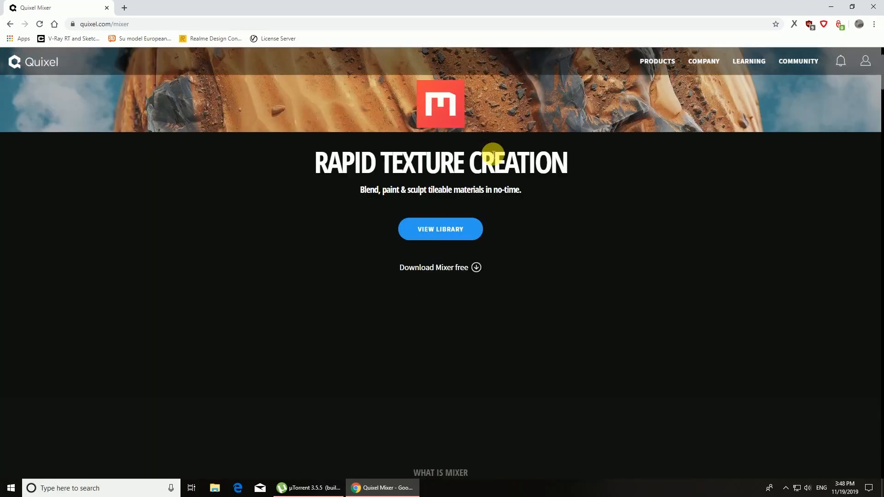
scroll(493, 154, "down", 4)
scroll(489, 150, "up", 2)
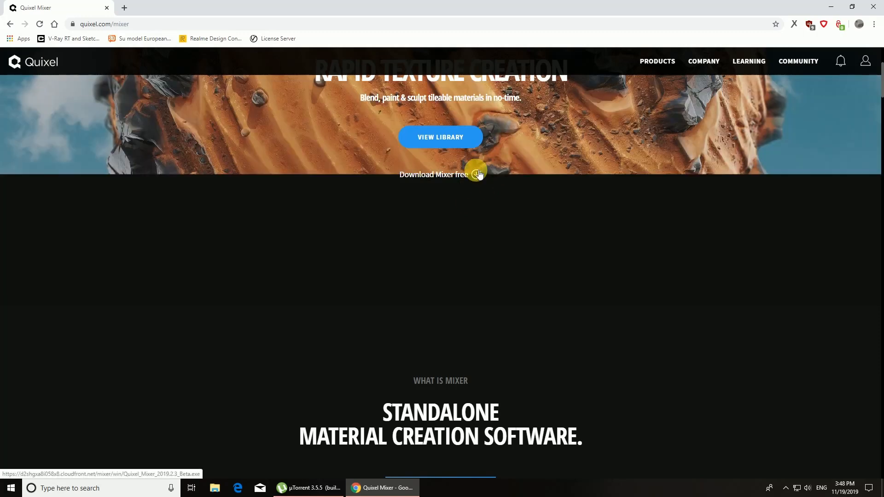
left_click(476, 174)
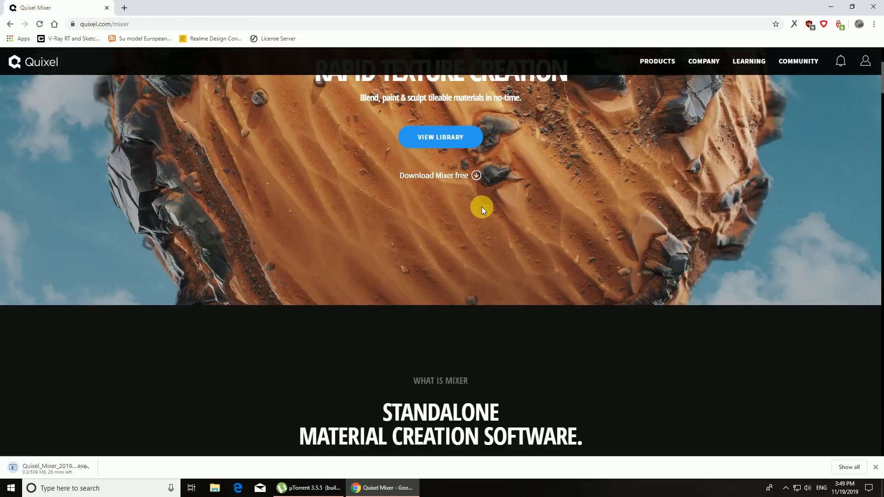
Step: Examine the Mixer product page's feature descriptions and example materials
scroll(481, 207, "down", 2)
scroll(481, 207, "down", 4)
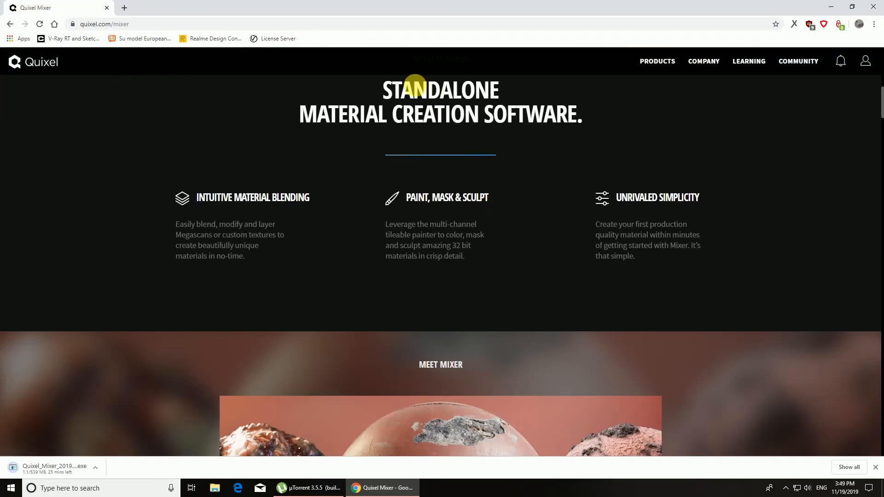
scroll(388, 169, "down", 3)
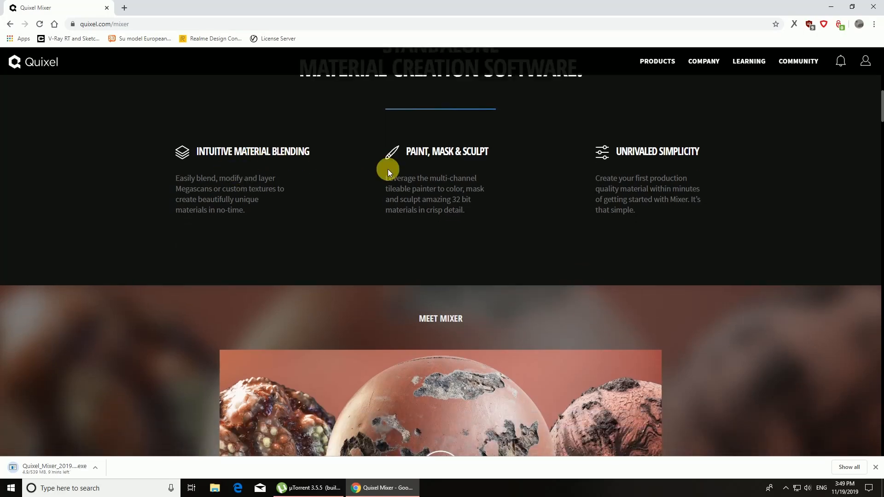
scroll(435, 184, "down", 3)
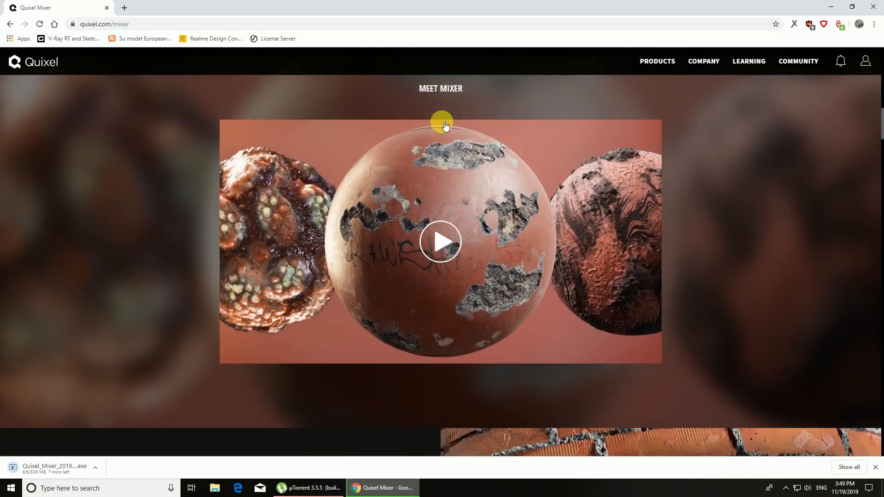
scroll(461, 223, "down", 12)
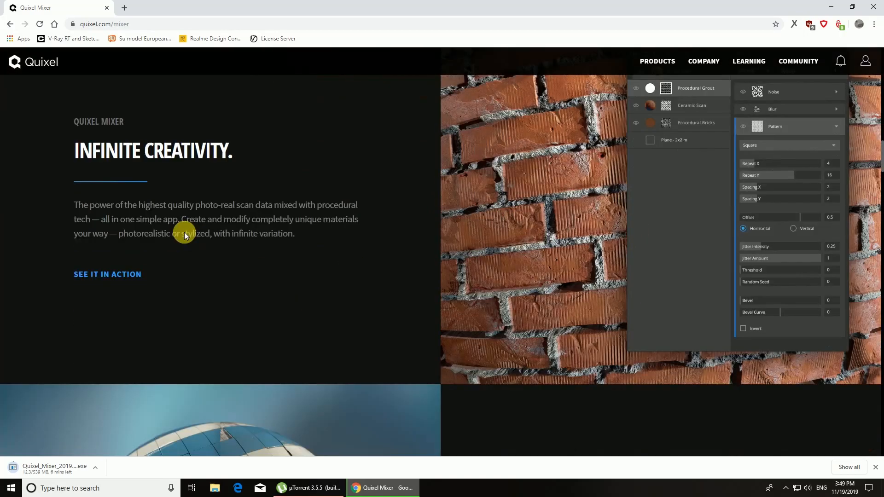
scroll(188, 226, "down", 15)
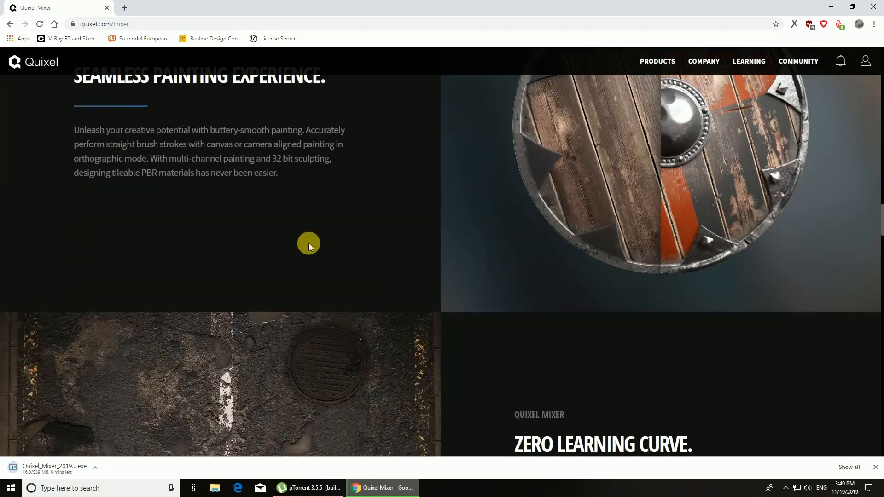
scroll(294, 244, "down", 14)
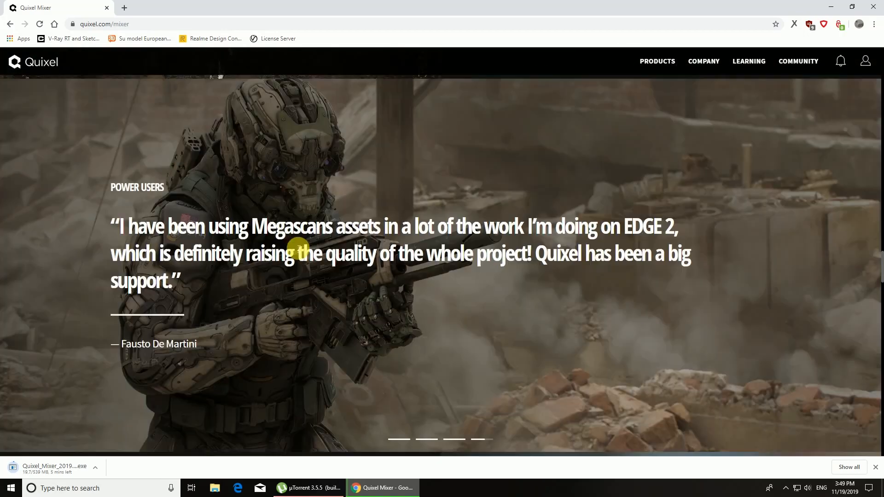
scroll(295, 244, "down", 10)
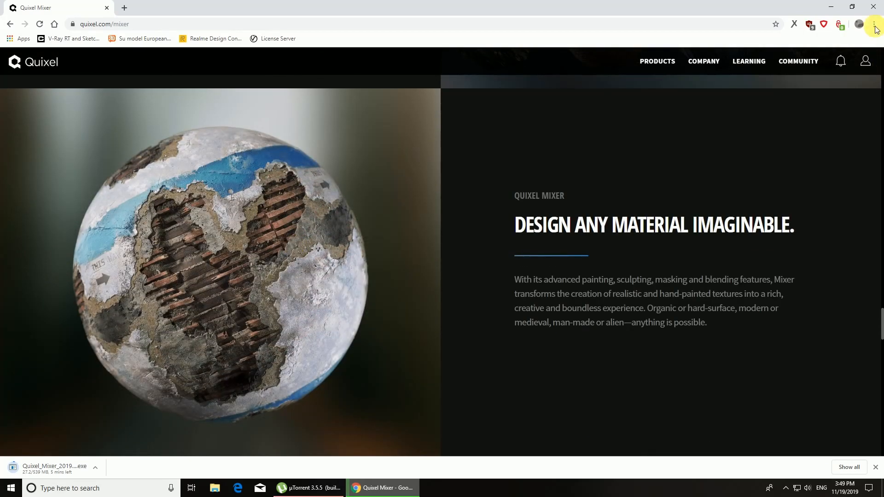
Step: Exit Chrome despite the running download and launch the installed Quixel Mixer from the desktop
left_click(873, 6)
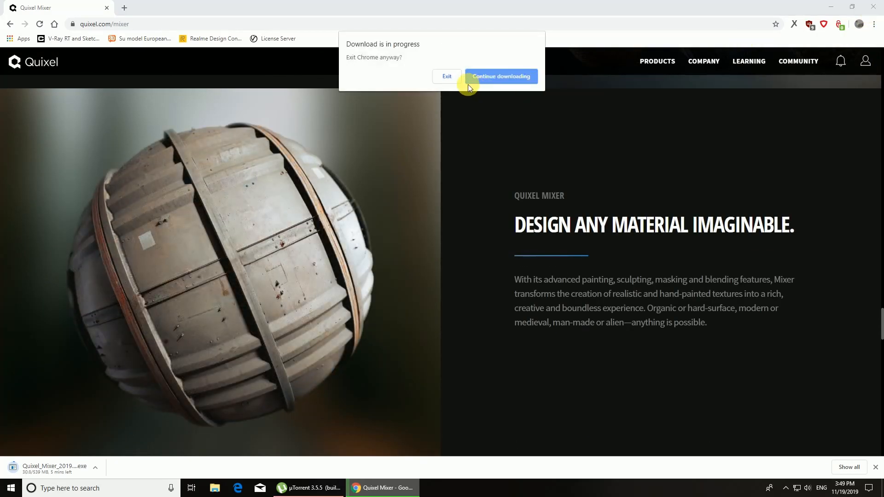
left_click(454, 79)
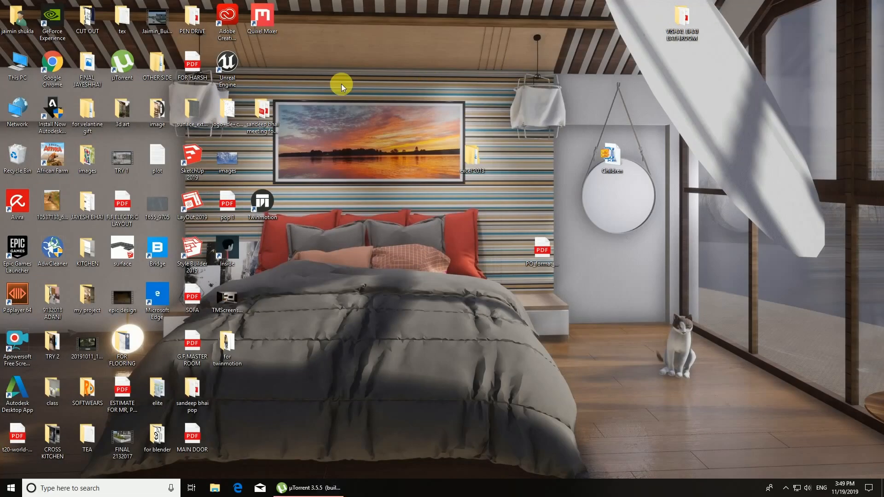
double_click(251, 27)
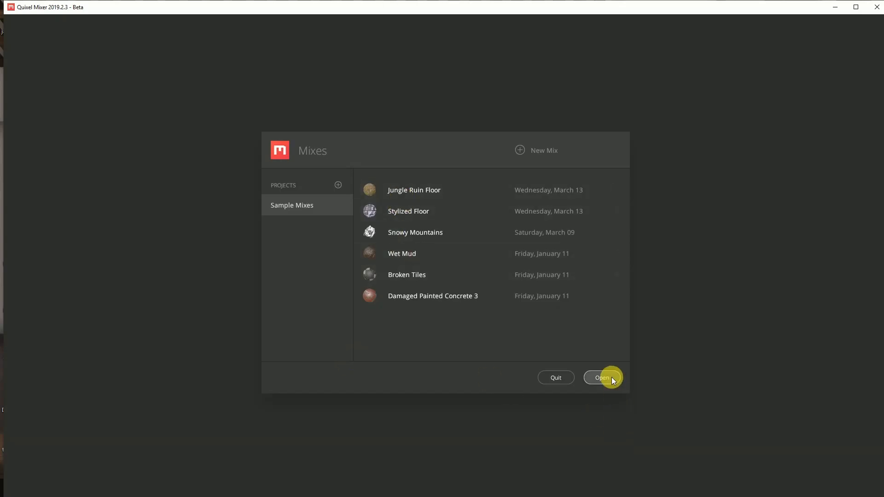
Step: Create a new mix named "cracked asphalt" with a working resolution of 4096 px
left_click(529, 156)
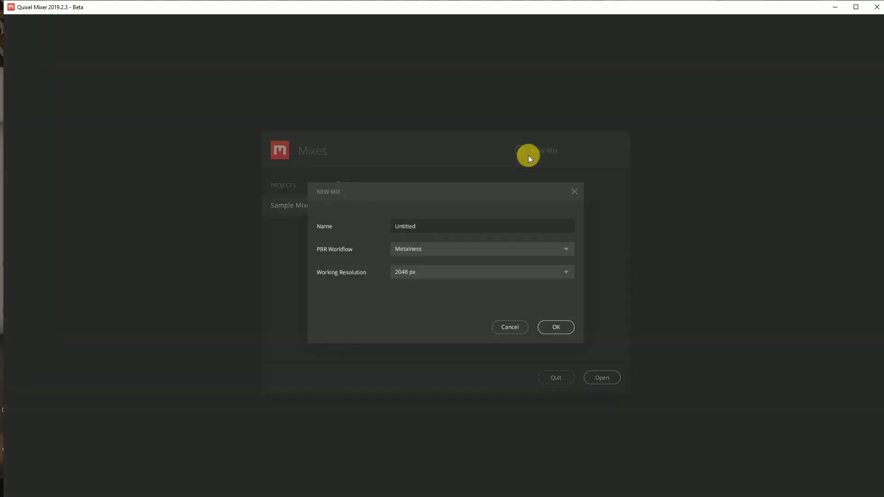
double_click(438, 226)
key("BackSpace")
type("cracked asphalt")
left_click(568, 271)
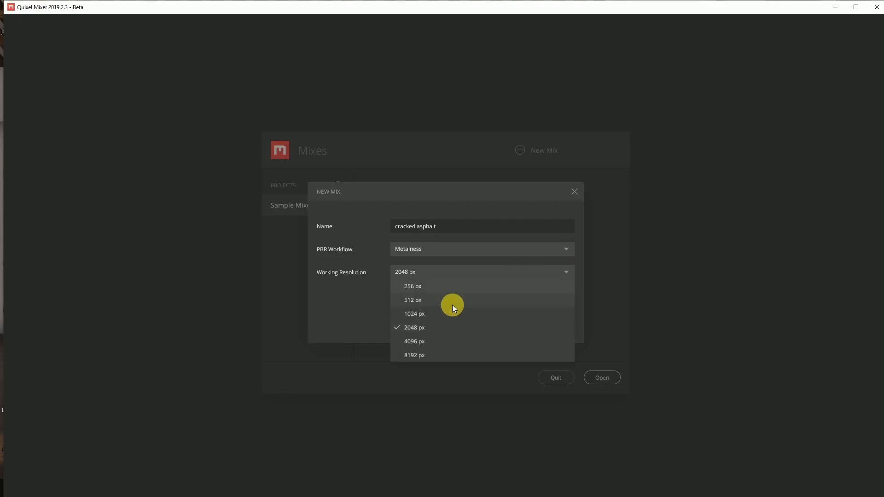
left_click(435, 345)
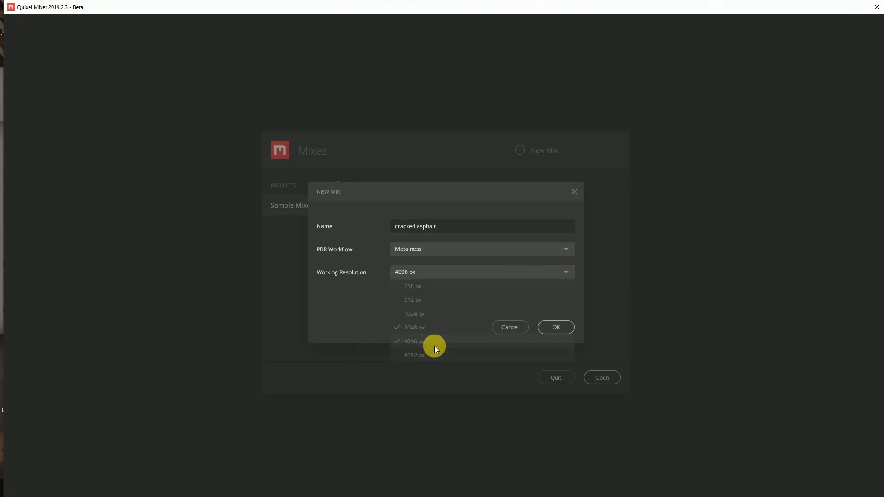
left_click(555, 331)
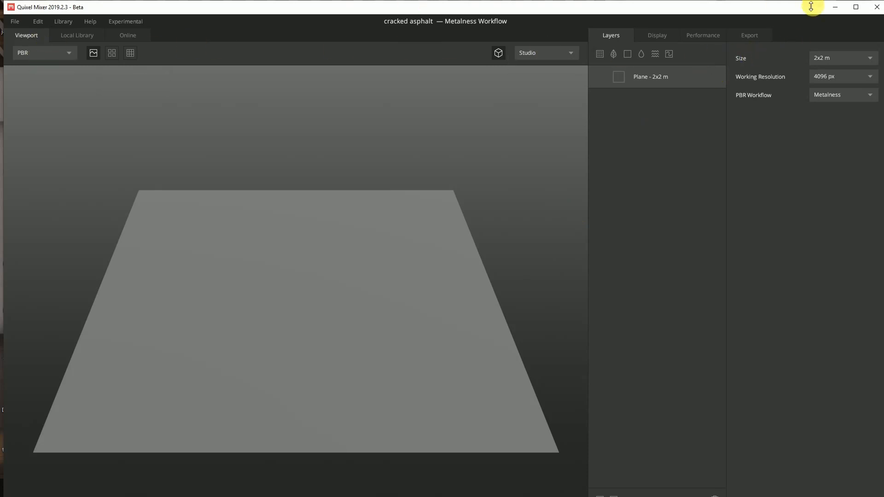
Step: Maximize the Mixer window and add the Cracked Asphalt 2X2 M surface from the local library as a layer
left_click(850, 9)
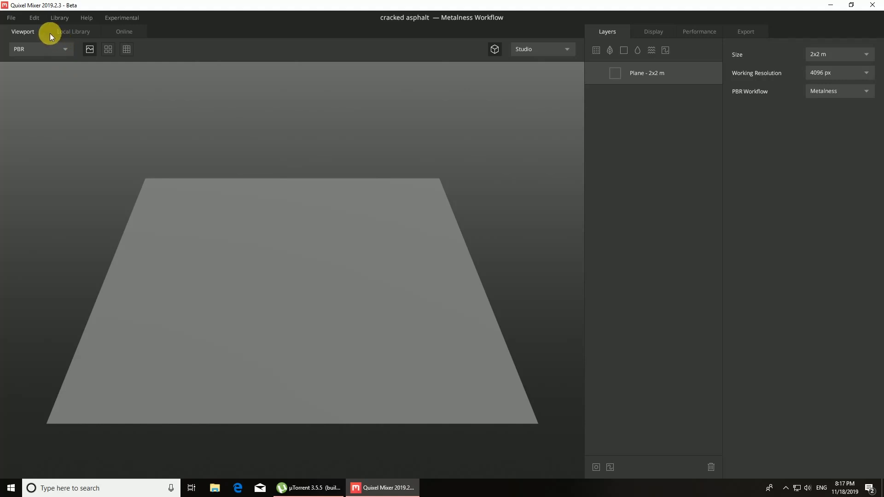
left_click(62, 31)
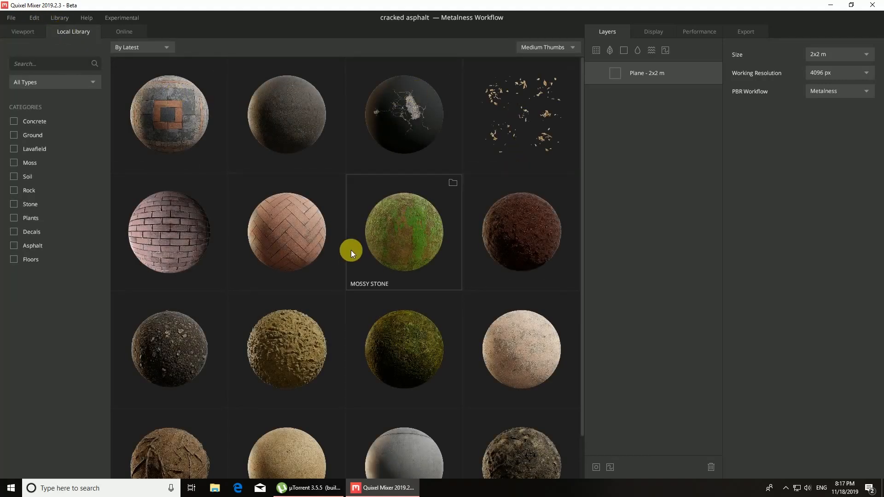
scroll(277, 261, "down", 1)
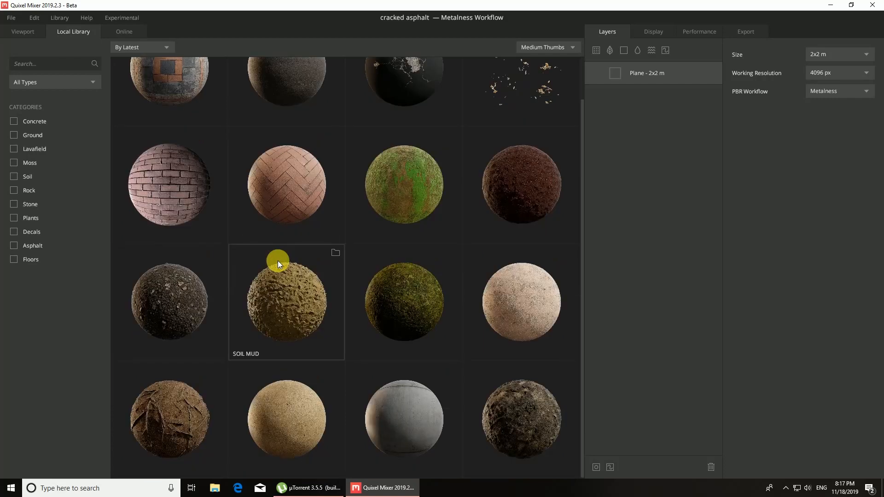
scroll(277, 267, "up", 1)
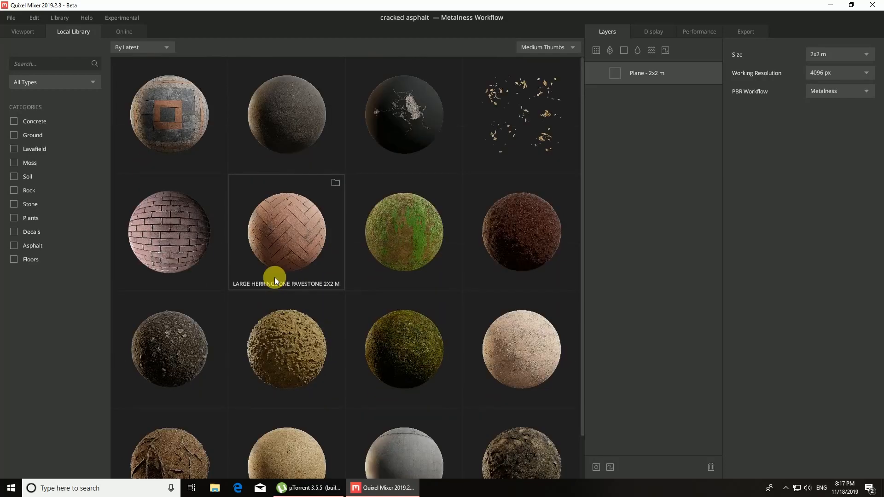
double_click(282, 118)
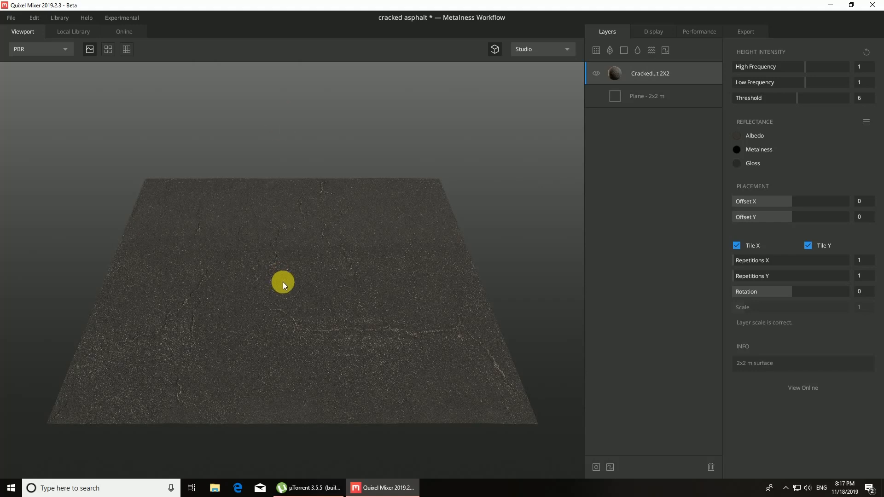
left_click_drag(283, 282, 283, 350)
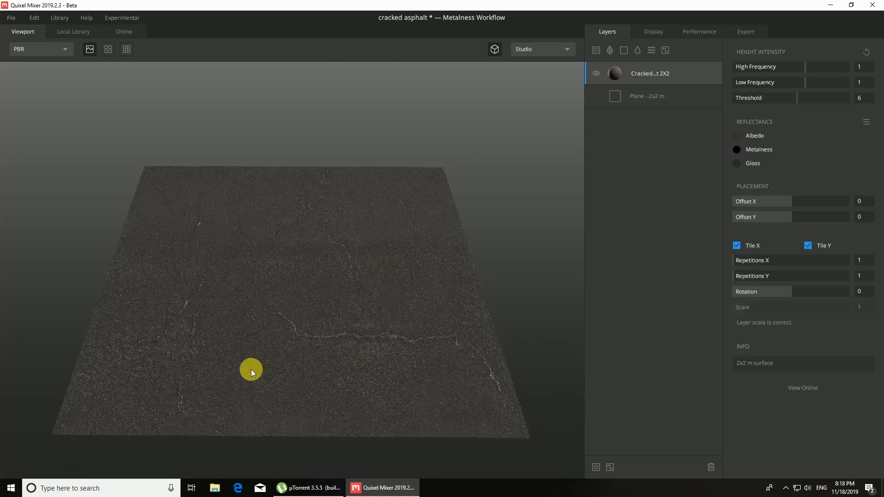
left_click_drag(251, 370, 253, 341, "alt")
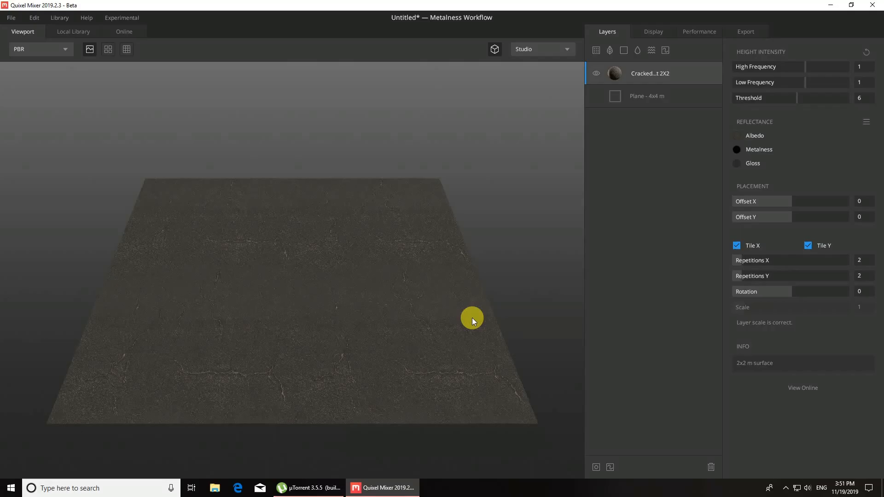
Step: Add the Asphalt Crack surface from the local library above the asphalt layer and set its blend threshold to 0.326
left_click(56, 30)
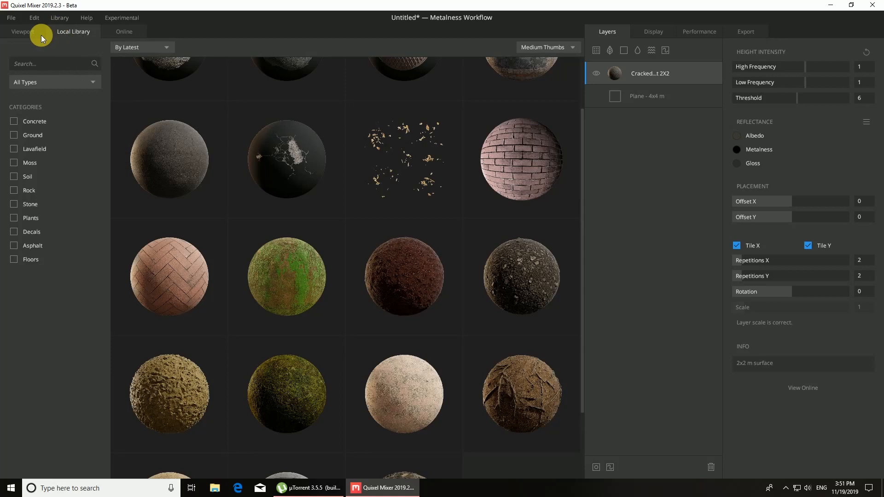
left_click(291, 153)
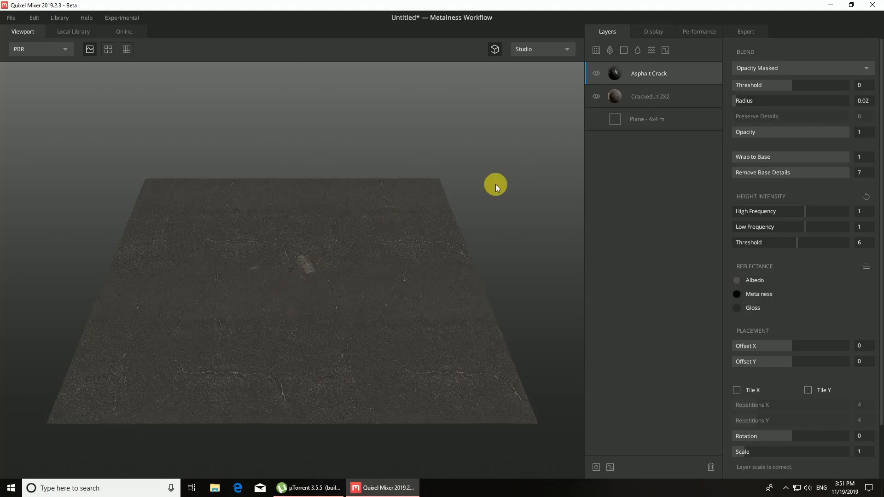
left_click_drag(792, 85, 800, 83)
Step: Set the Asphalt Crack layer's High Frequency height intensity to 2.438 and its scale to 1.828
left_click_drag(279, 306, 314, 296)
scroll(304, 270, "up", 5)
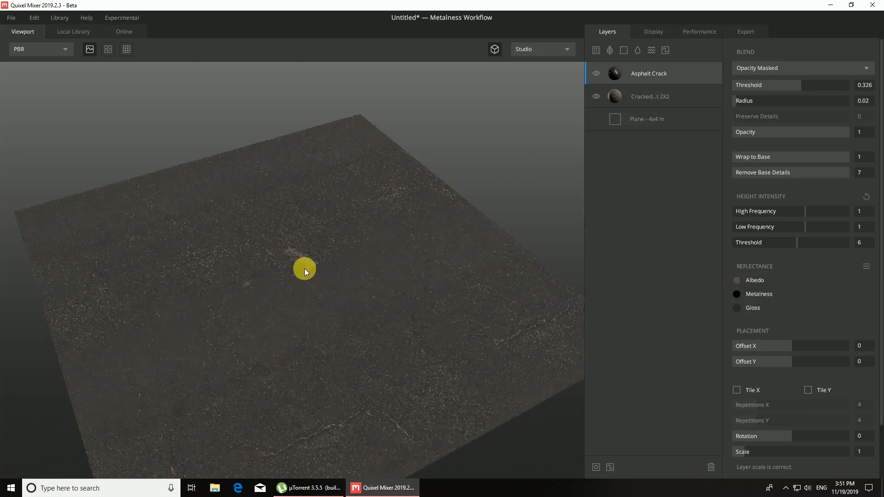
left_click_drag(289, 269, 288, 275)
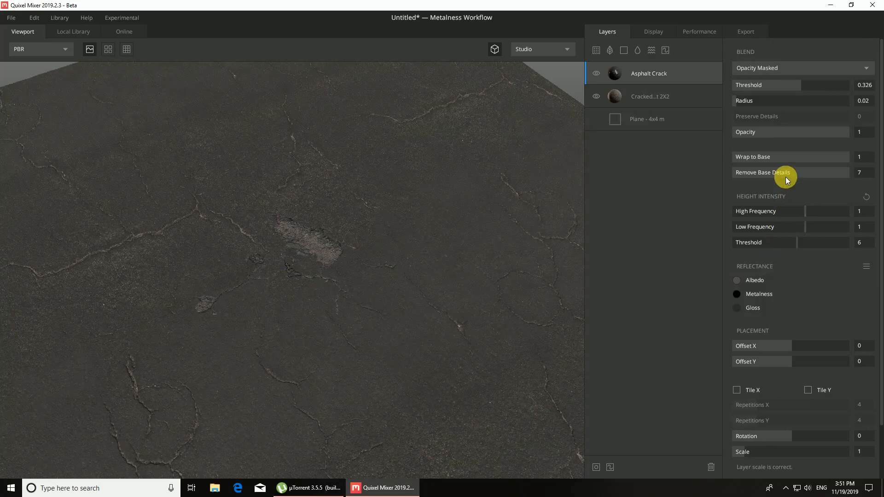
left_click_drag(803, 214, 826, 214)
scroll(778, 358, "down", 1)
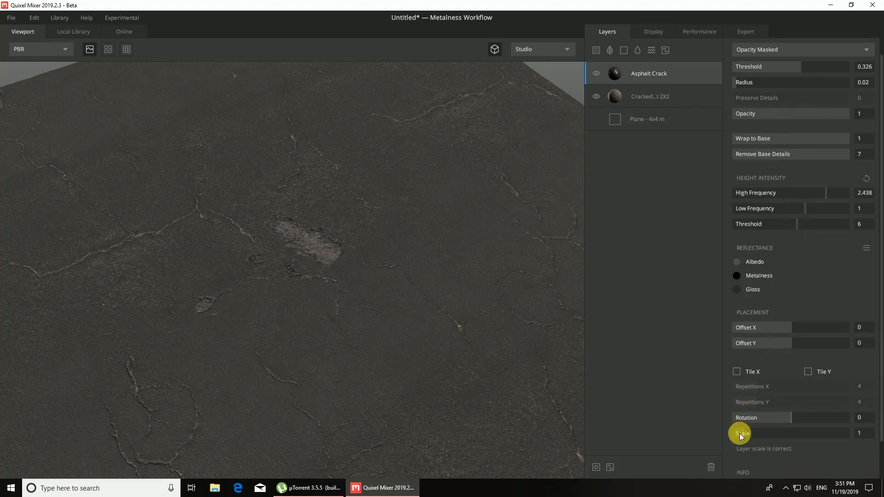
left_click_drag(744, 431, 753, 429)
scroll(439, 316, "down", 5)
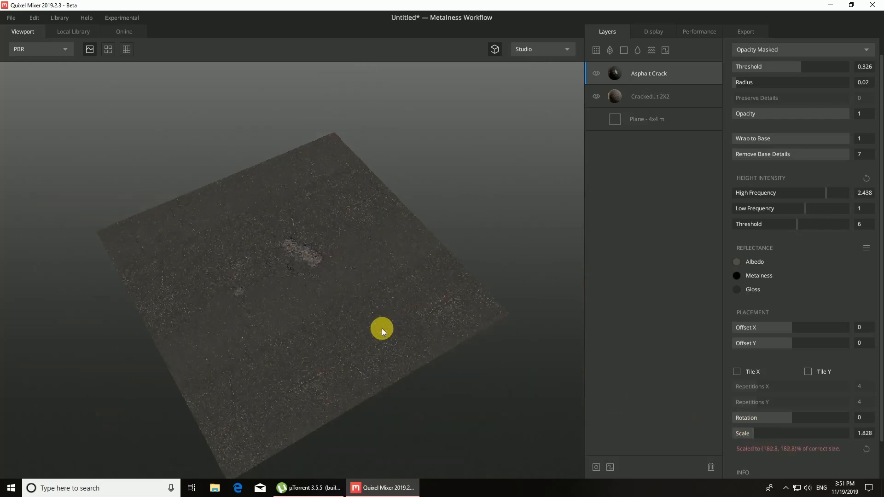
left_click_drag(282, 342, 211, 326)
scroll(167, 314, "up", 3)
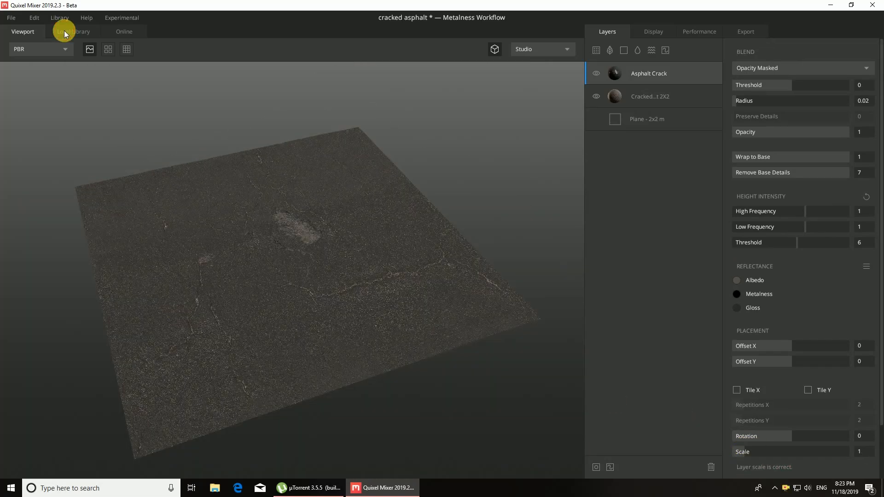
Step: Find the light grey round Asphalt Patch, 1x1 m, in the online Atlas library, check its download settings and download it
left_click(65, 30)
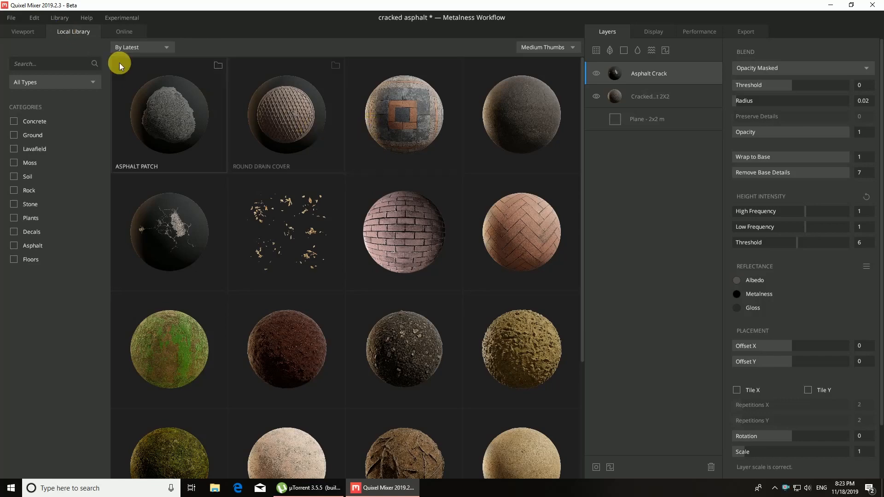
left_click(126, 30)
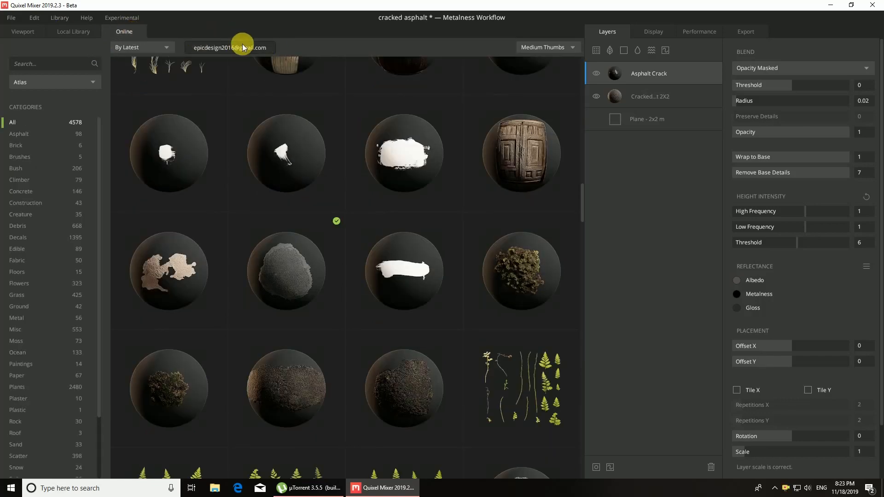
scroll(253, 221, "down", 4)
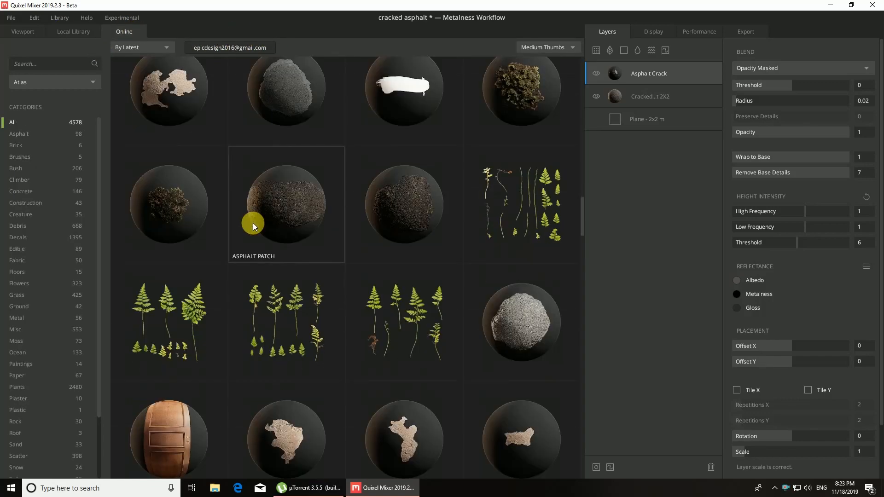
scroll(253, 223, "down", 3)
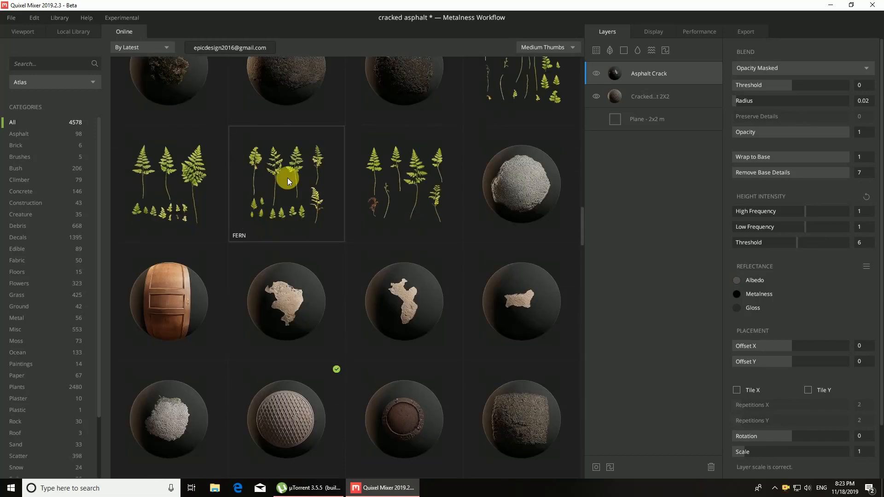
left_click(509, 184)
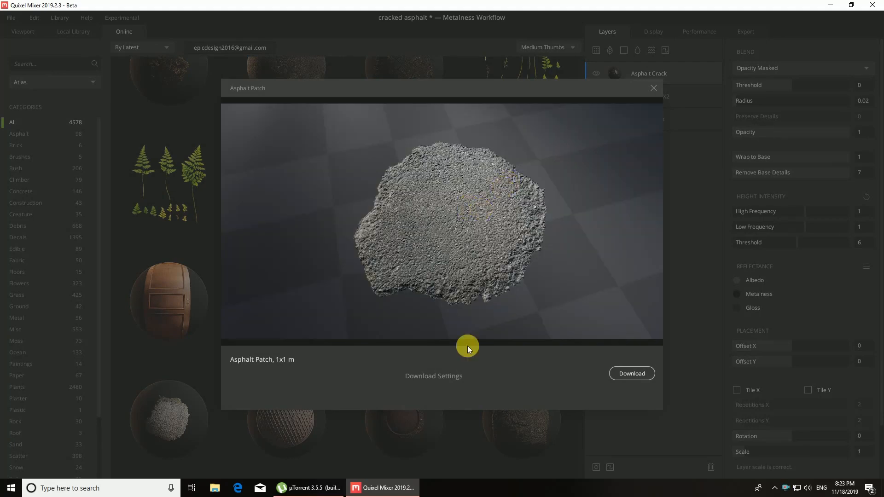
left_click(429, 374)
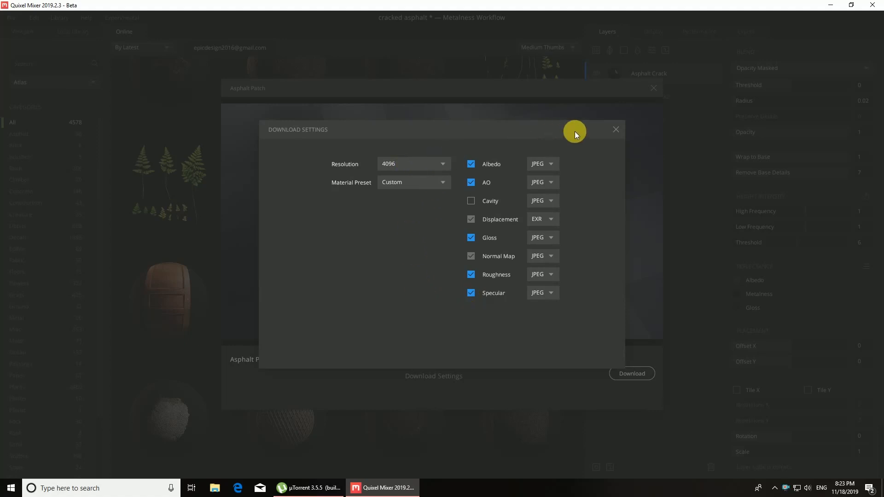
left_click(615, 129)
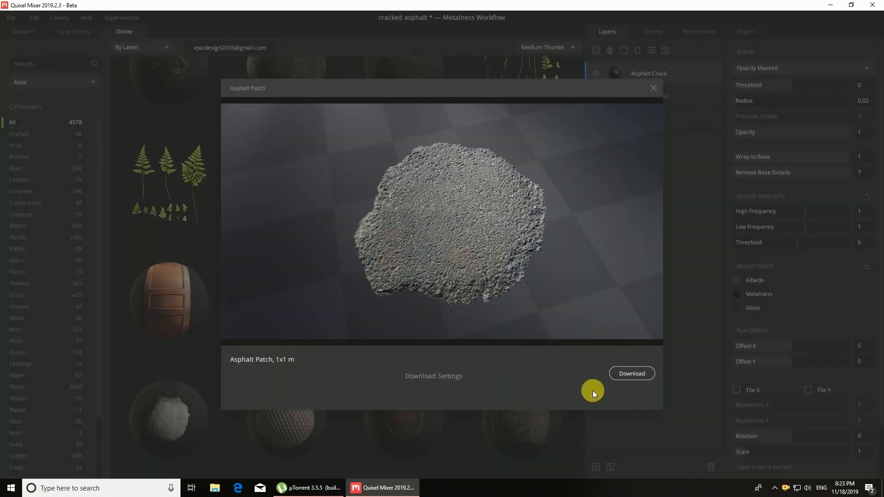
left_click(613, 375)
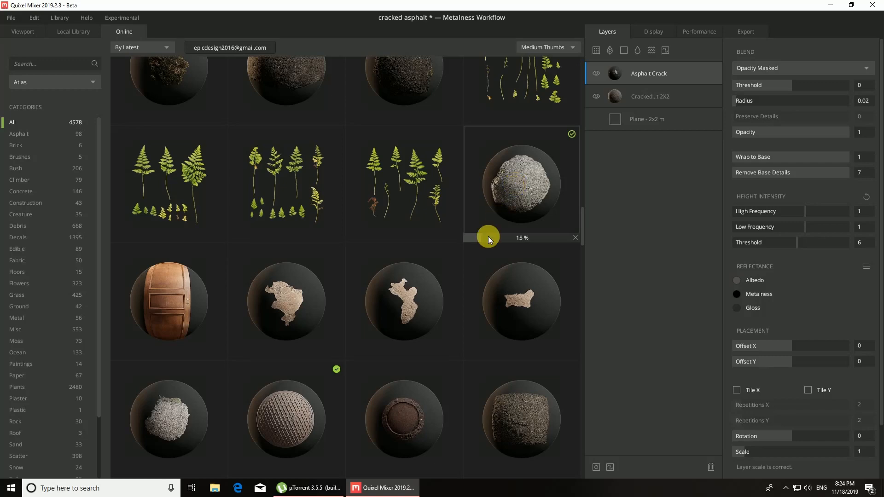
scroll(439, 289, "down", 7)
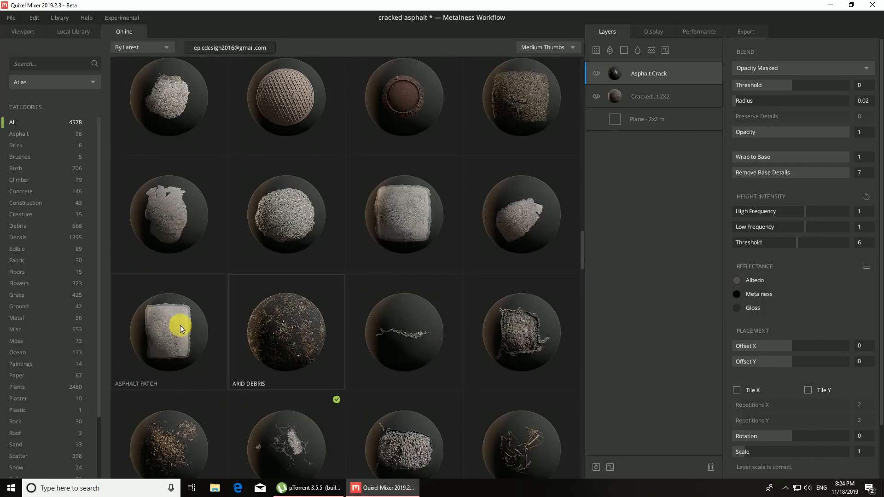
scroll(537, 292, "down", 4)
scroll(538, 332, "up", 10)
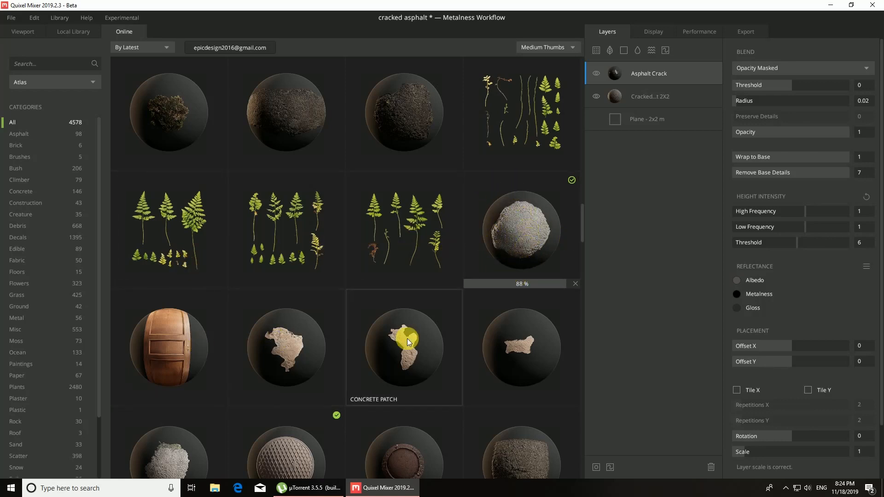
scroll(407, 338, "down", 3)
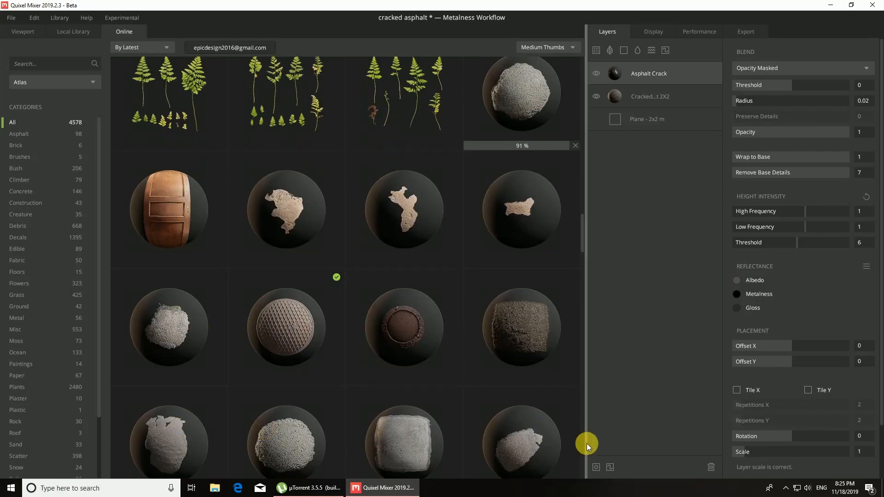
scroll(555, 429, "up", 3)
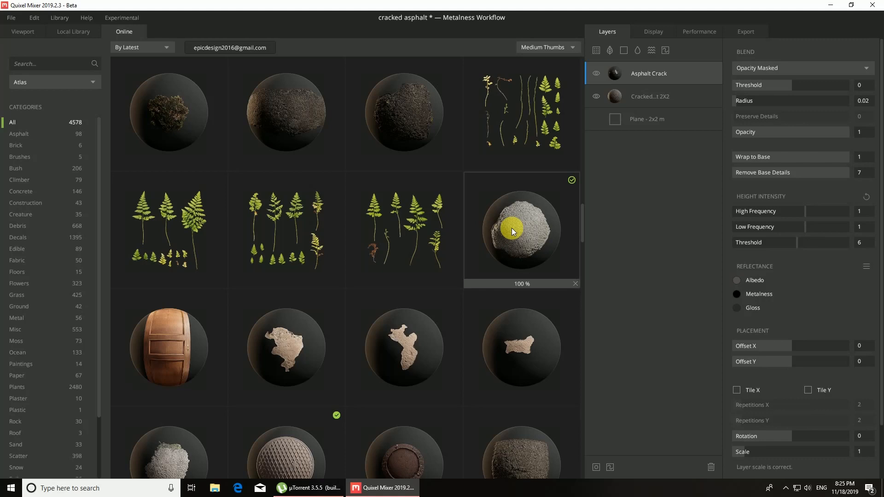
Step: Add the dark grey Asphalt Patch surface from the local library as a layer above the Asphalt Crack layer
left_click(72, 30)
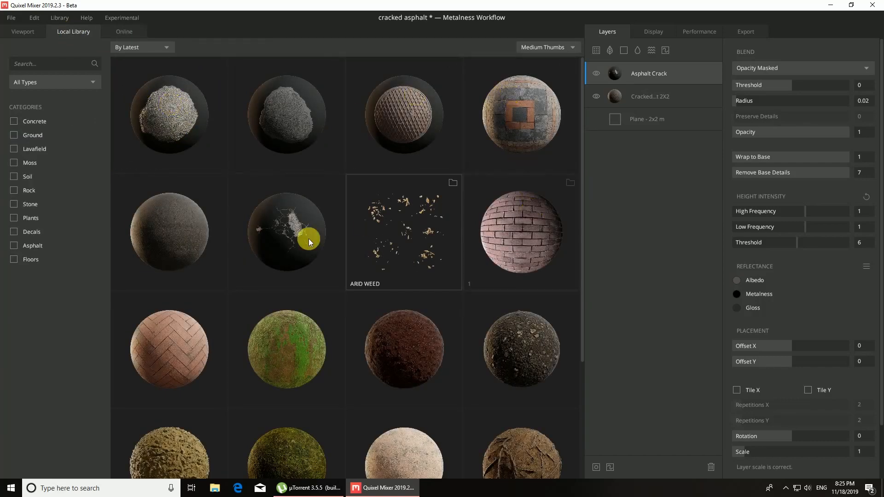
scroll(192, 283, "down", 3)
scroll(535, 272, "up", 3)
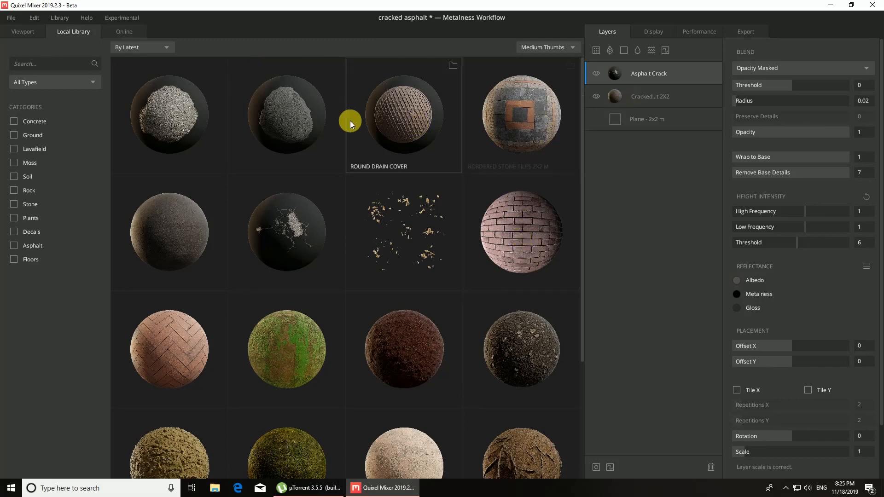
left_click(270, 113)
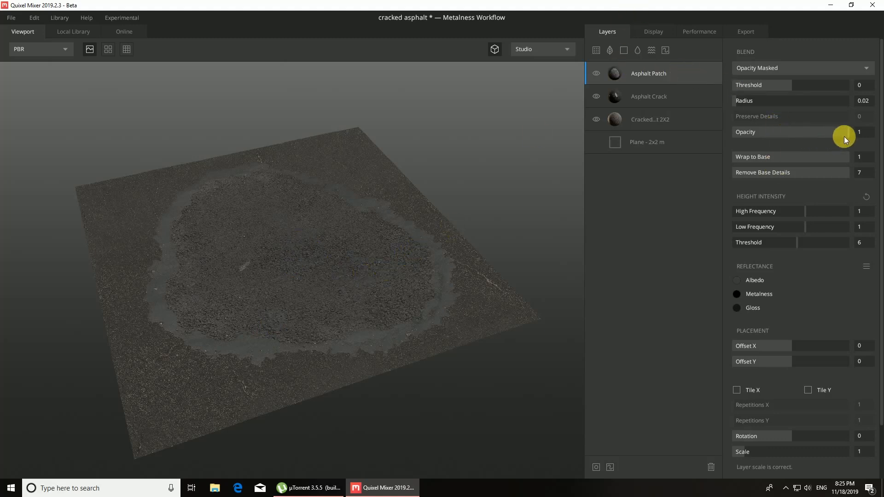
Step: Set the Asphalt Patch layer's opacity to 0.972, High Frequency height intensity to 1.099, Offset X to -0.003 and Offset Y to 0.019
left_click_drag(848, 133, 825, 137)
mouse_move(806, 210)
left_mouse_down()
mouse_move(828, 207)
mouse_move(796, 209)
mouse_move(807, 208)
left_mouse_up()
scroll(789, 284, "down", 2)
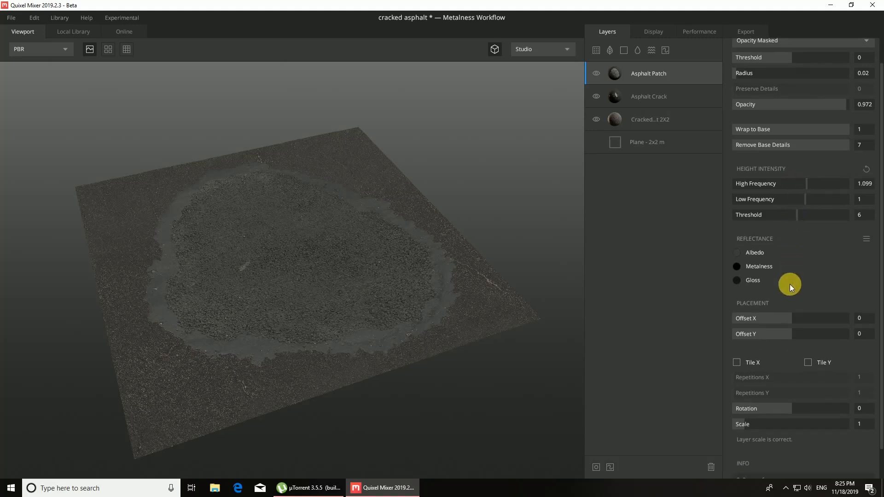
left_click_drag(792, 284, 794, 302)
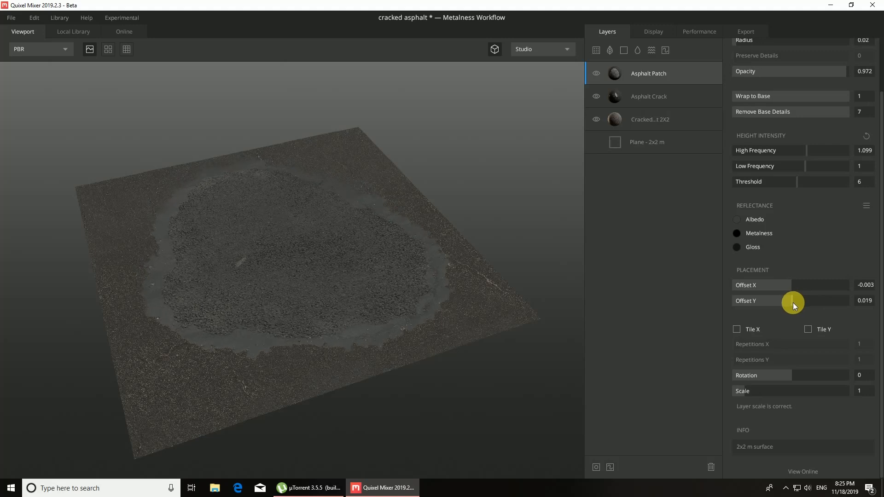
Step: Reduce the Asphalt Patch layer's scale to 0.29 with tiling off
left_click(736, 330)
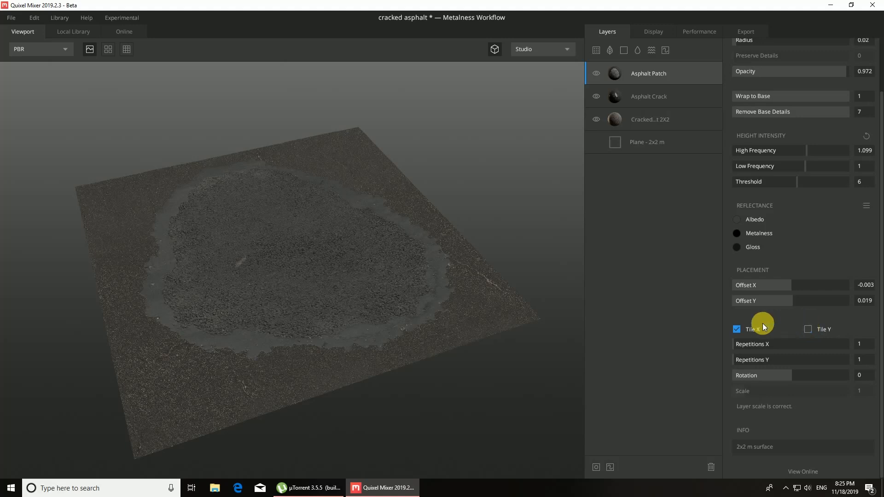
left_click(737, 329)
mouse_move(744, 386)
left_mouse_down()
mouse_move(756, 389)
mouse_move(736, 387)
left_mouse_up()
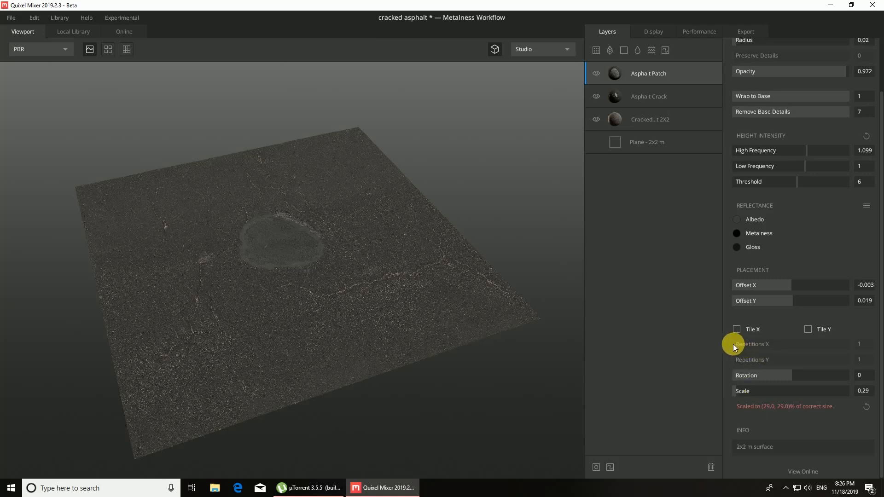
Step: Try tiling the Asphalt Patch layer in X and Y with 2 repetitions each, and turn both tiling options off again
left_click(737, 328)
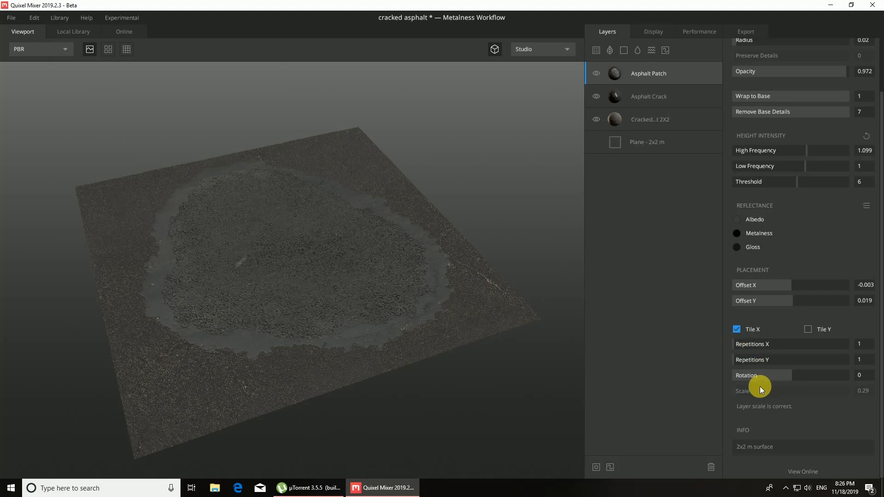
left_click_drag(734, 342, 745, 346)
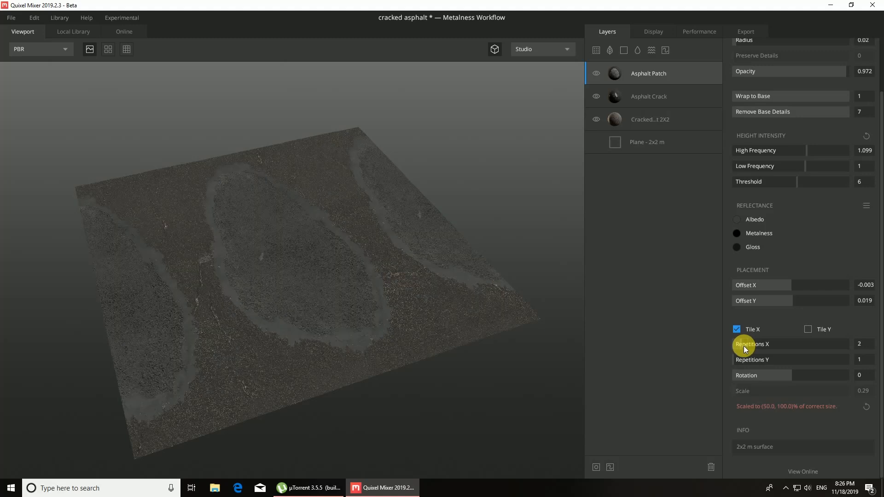
left_click(808, 328)
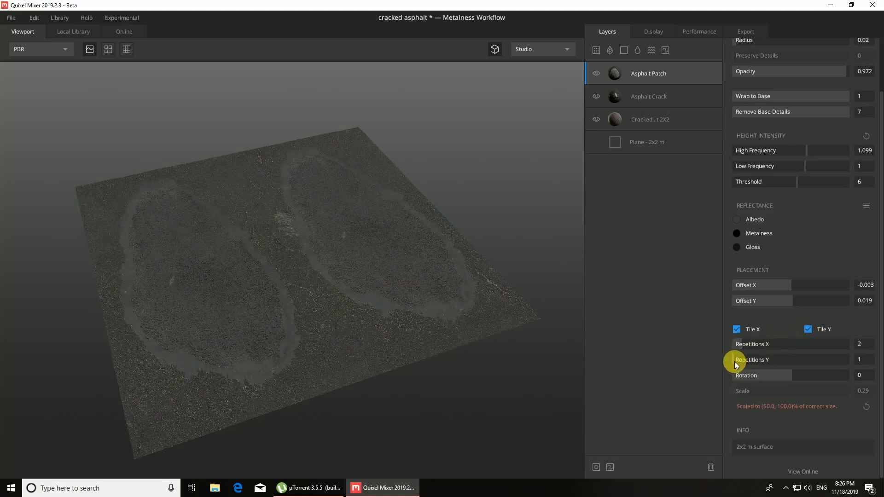
left_click_drag(737, 363, 745, 361)
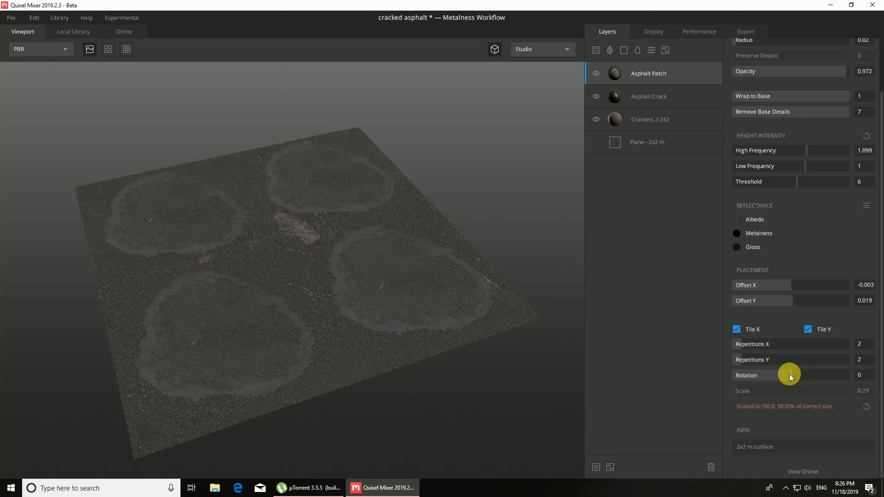
left_click(808, 329)
left_click(736, 329)
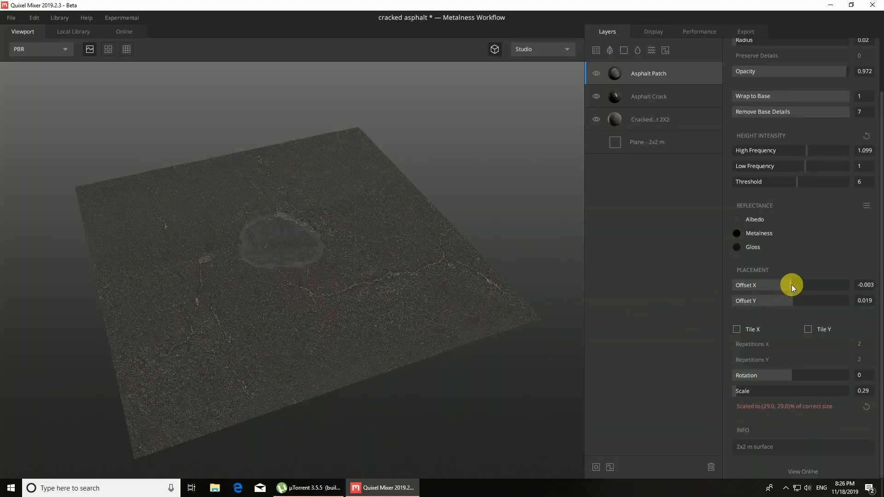
Step: Offset the Asphalt Patch layer by -0.266 in X and -0.187 in Y, try scale 0.526 and reset the scale
left_click_drag(792, 286, 781, 303)
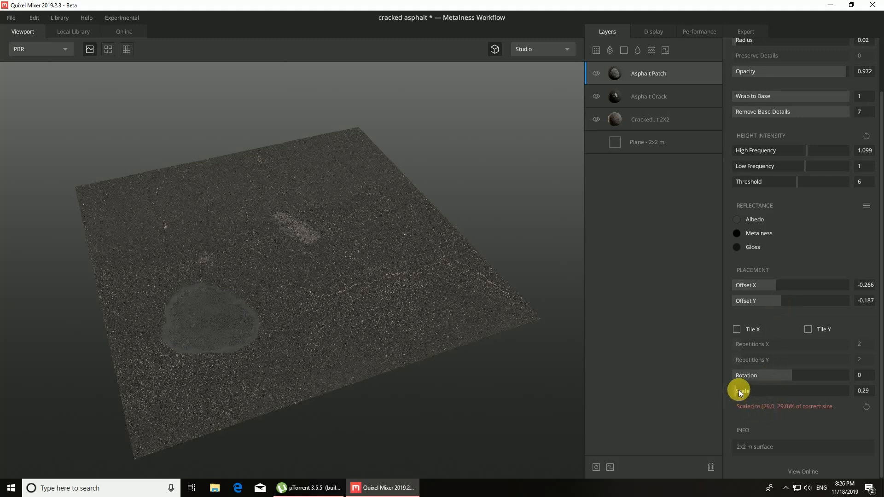
left_click_drag(739, 389, 738, 389)
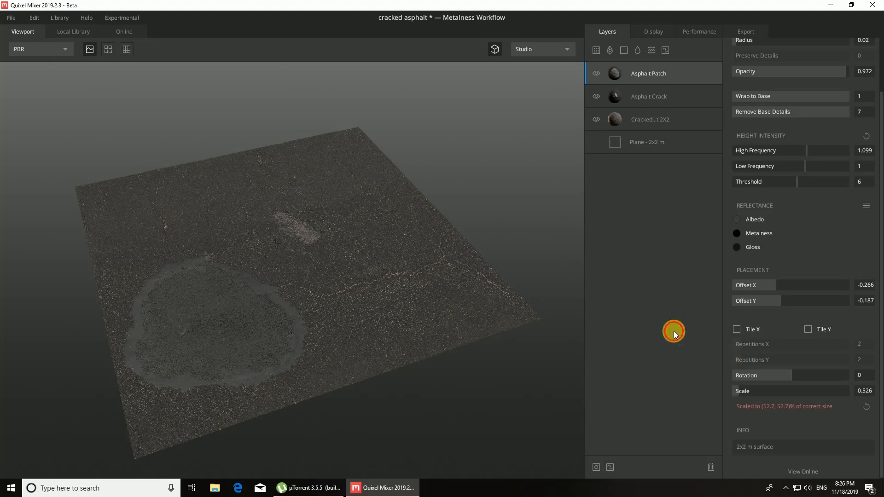
left_click(866, 407)
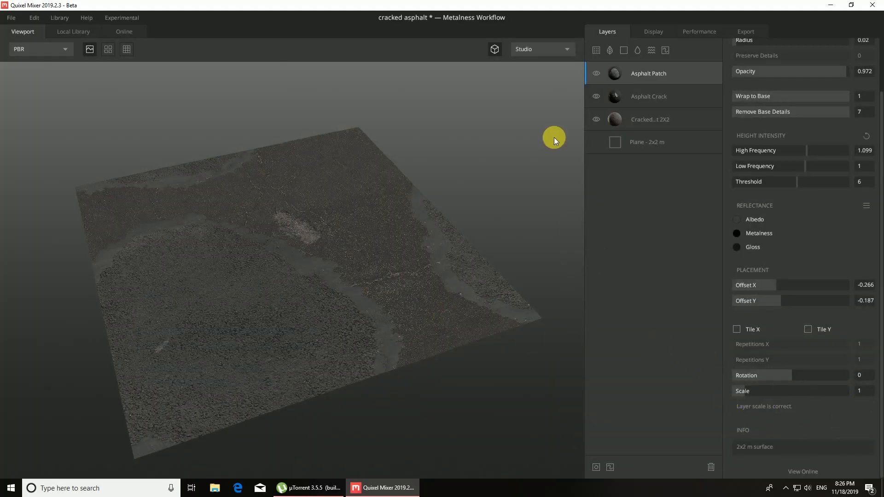
Step: Set the Asphalt Crack layer's Offset Y to 0.203
left_click(642, 97)
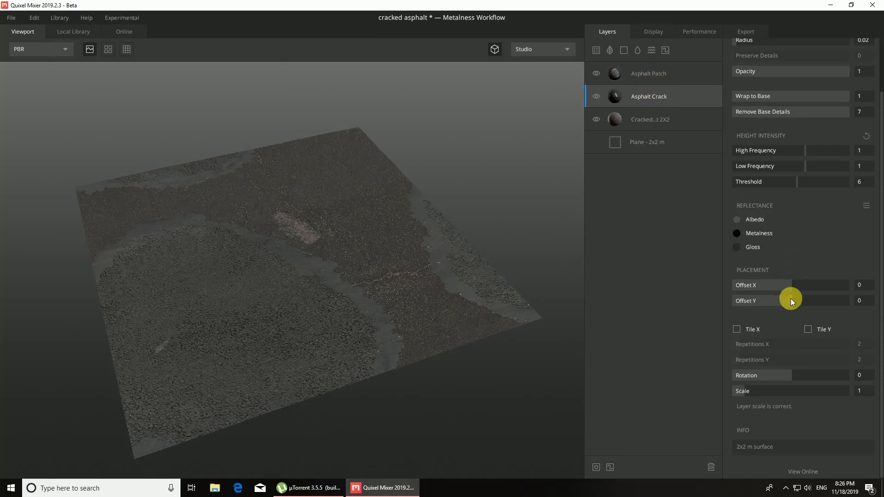
left_click_drag(791, 300, 804, 299)
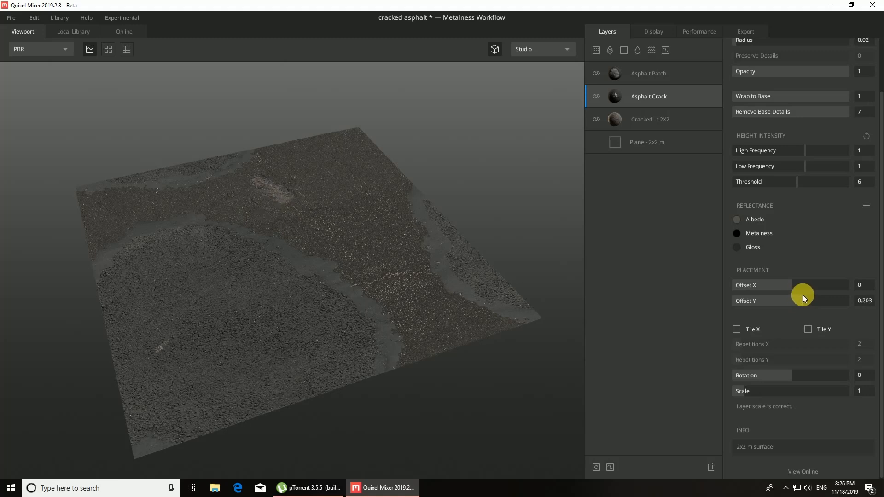
Step: Set the Asphalt Patch layer's Offset Y to -0.035, scale to 0.928 and Offset X to -0.155
left_click(653, 77)
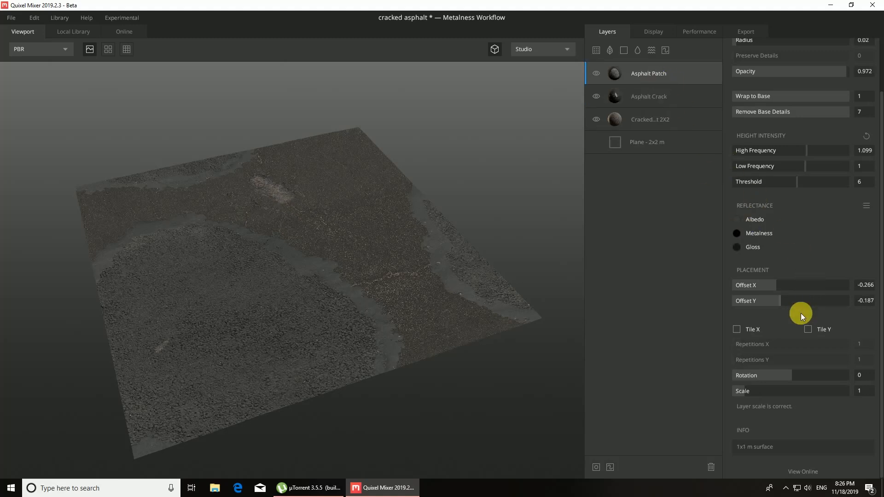
left_click_drag(780, 303, 789, 296)
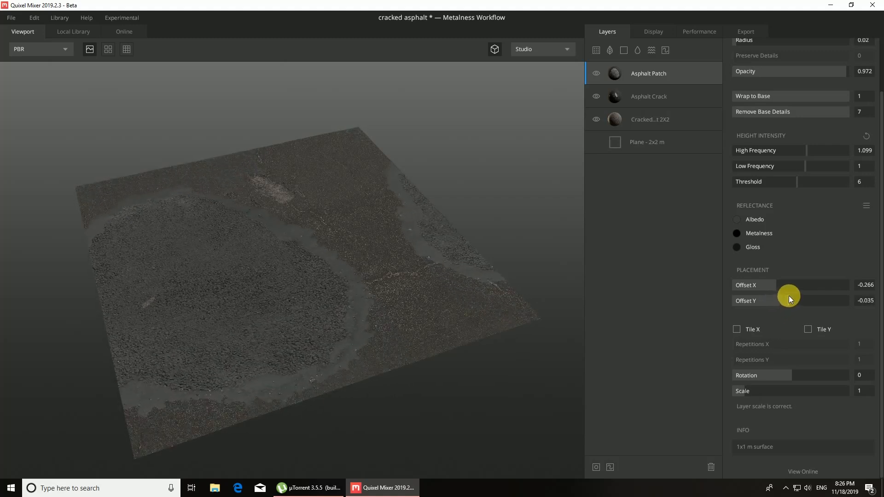
left_click_drag(746, 391, 743, 389)
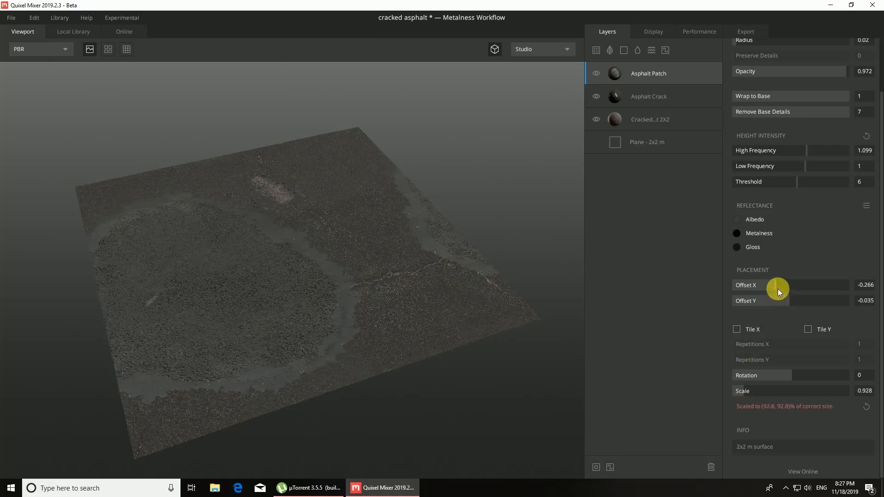
left_click_drag(778, 289, 782, 286)
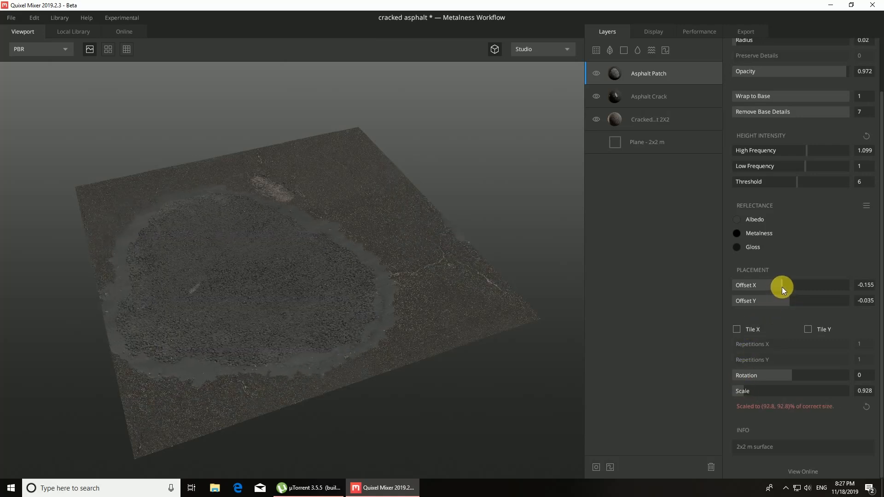
Step: Set the Asphalt Crack layer's Offset X to 0.286 and open the local library of surfaces
left_click(655, 98)
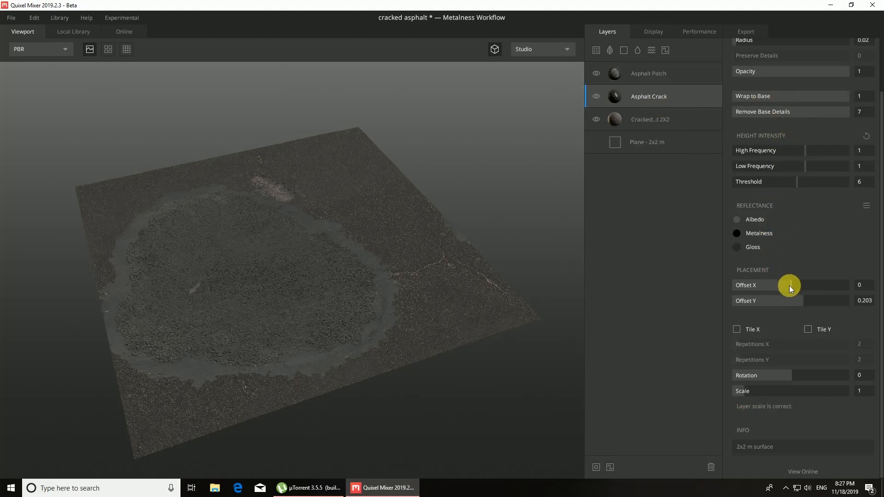
left_click_drag(789, 286, 808, 280)
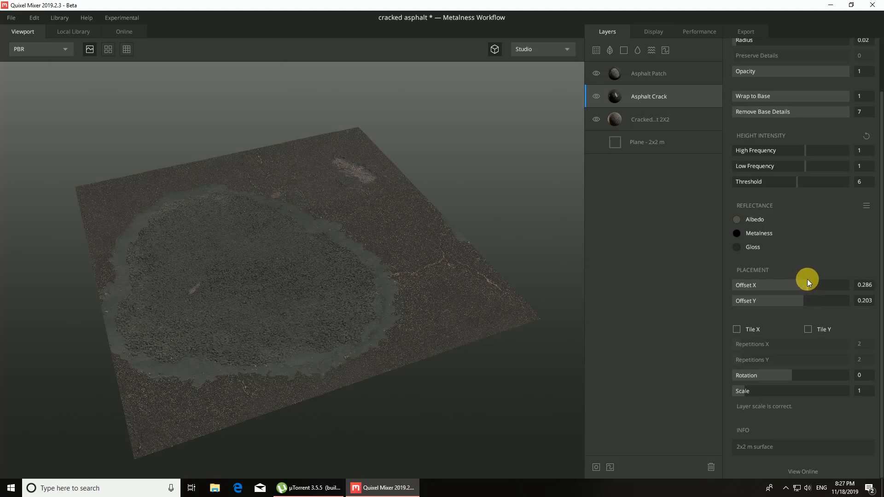
left_click(70, 33)
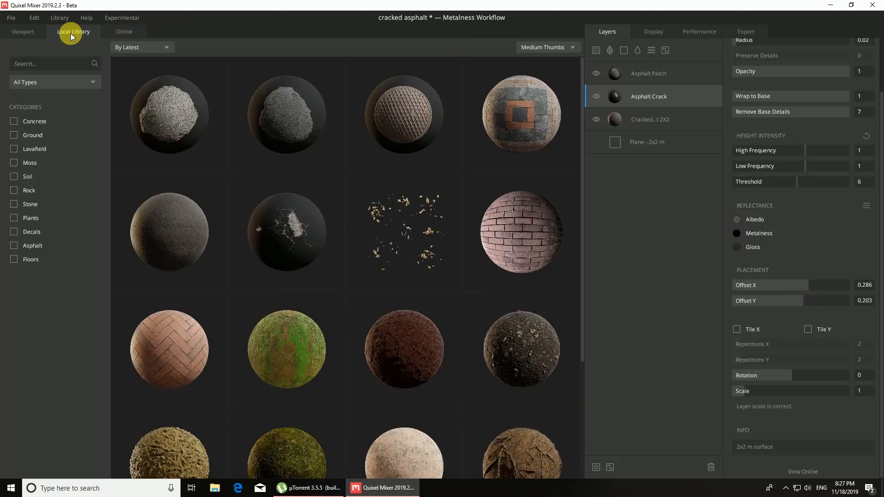
Step: Add the Round Drain Cover surface above the Asphalt Patch layer and set its Offset X to -0.159
left_click(405, 121)
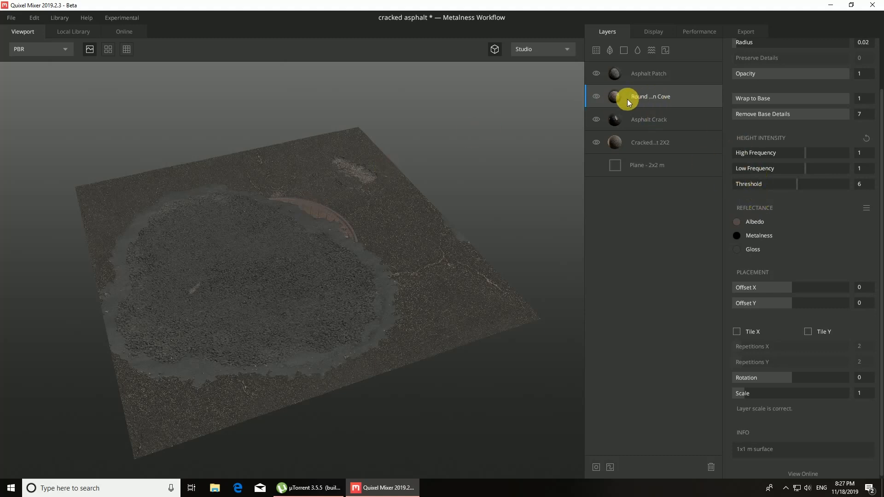
left_click_drag(628, 99, 625, 81)
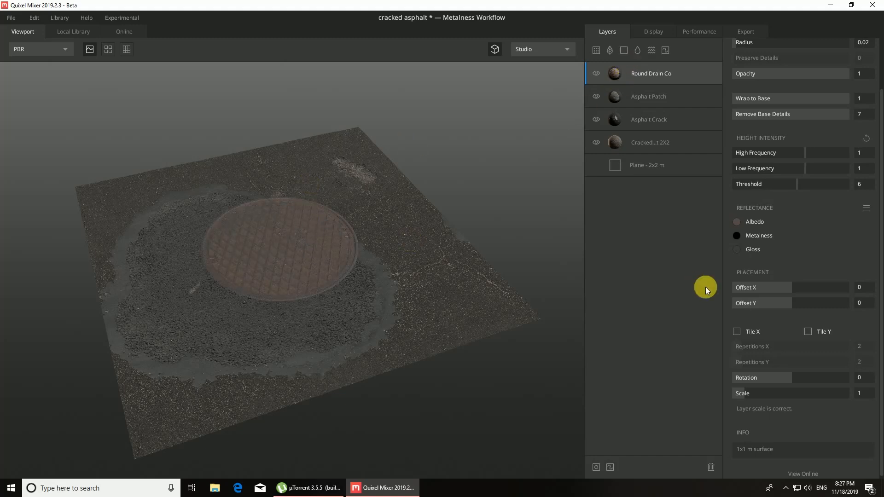
mouse_move(789, 292)
left_mouse_down()
mouse_move(798, 286)
mouse_move(782, 286)
left_mouse_up()
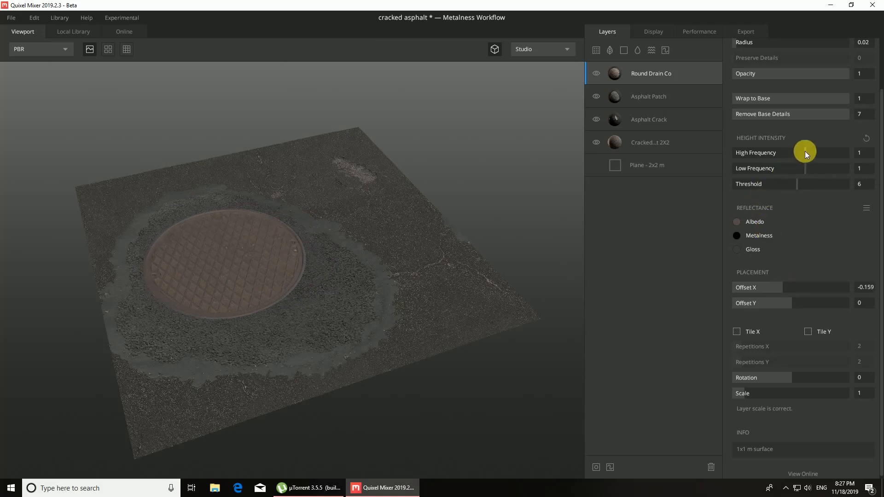
Step: Set the Round Drain Cover layer's High Frequency height intensity to 1.733, keeping its scale at 1
left_click_drag(806, 153, 816, 153)
left_click_drag(744, 394, 742, 393)
left_click(855, 407)
Step: Review the display and performance settings, including the viewport resolution and target frame rate options, and open the export settings
left_click(651, 33)
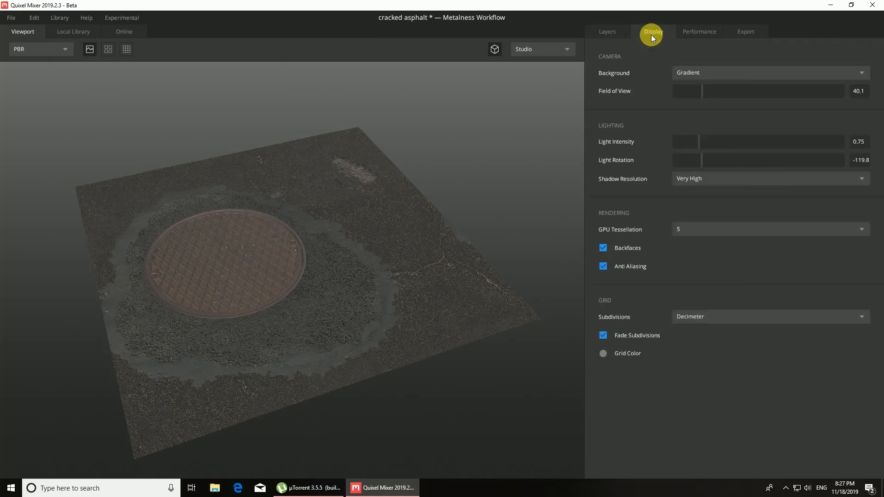
left_click(703, 32)
left_click(710, 72)
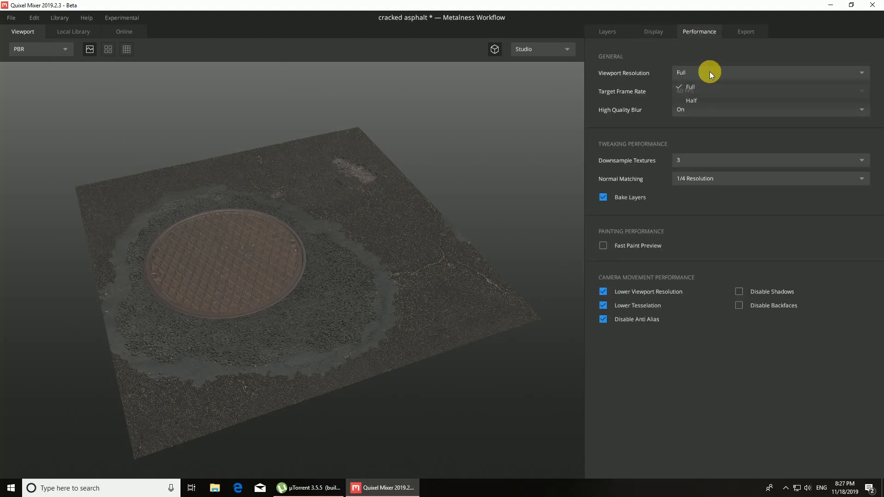
left_click(881, 122)
left_click(861, 92)
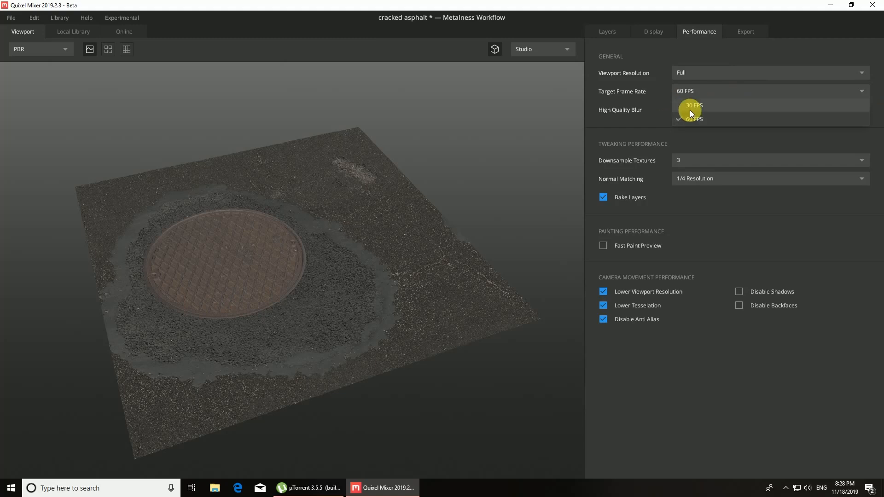
left_click(726, 92)
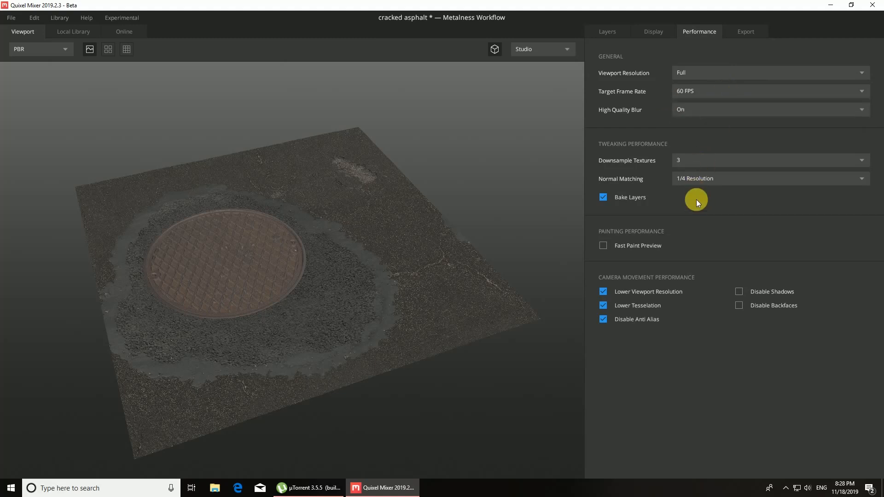
left_click(747, 31)
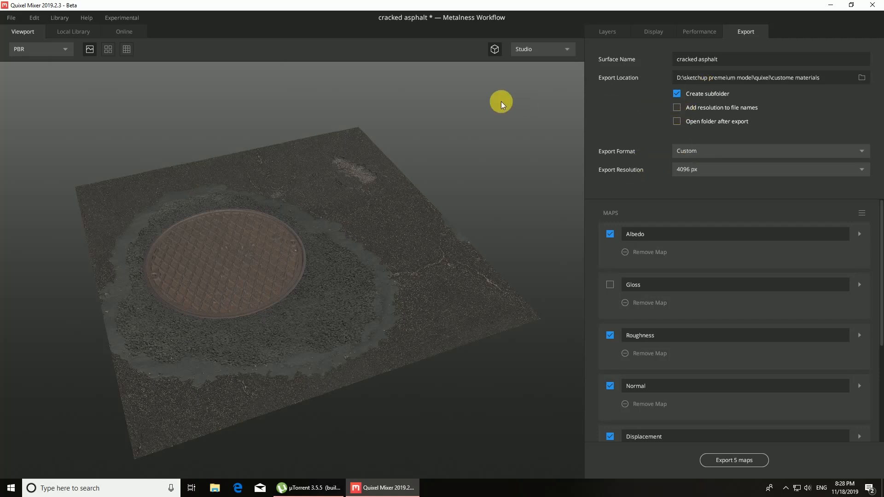
Step: Preview the material's Albedo, Metalness, Gloss, Roughness and Normal maps one after another in the viewport
left_click(68, 49)
left_click(45, 75)
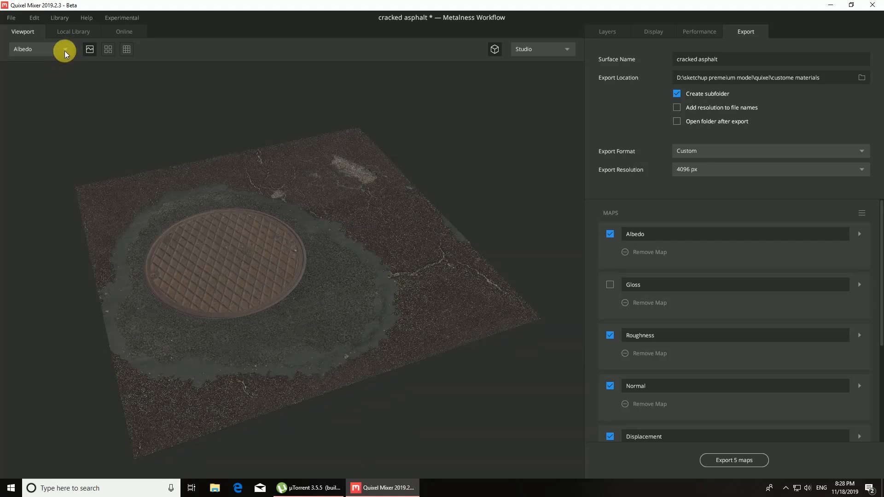
left_click(64, 49)
left_click(46, 87)
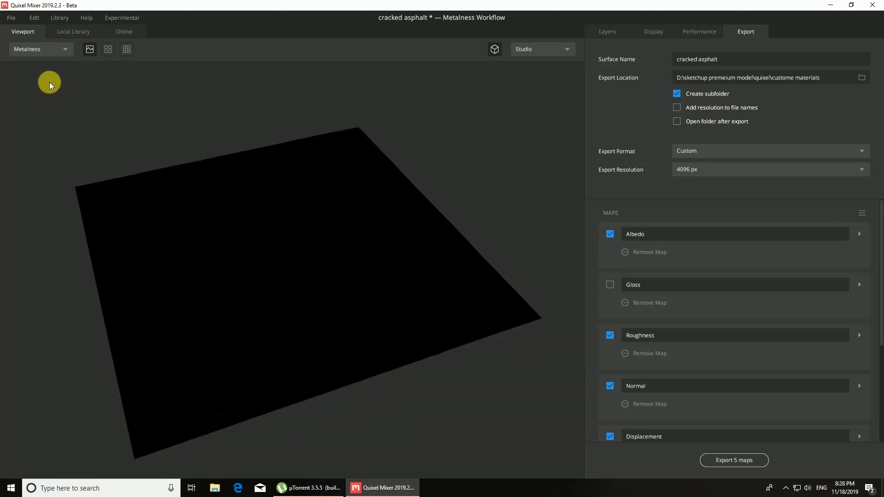
left_click(68, 52)
left_click(35, 101)
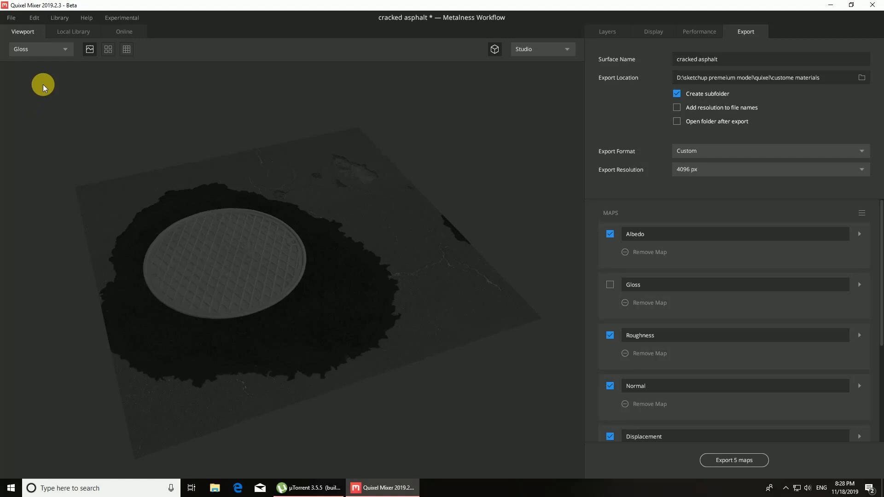
left_click(65, 51)
left_click(34, 116)
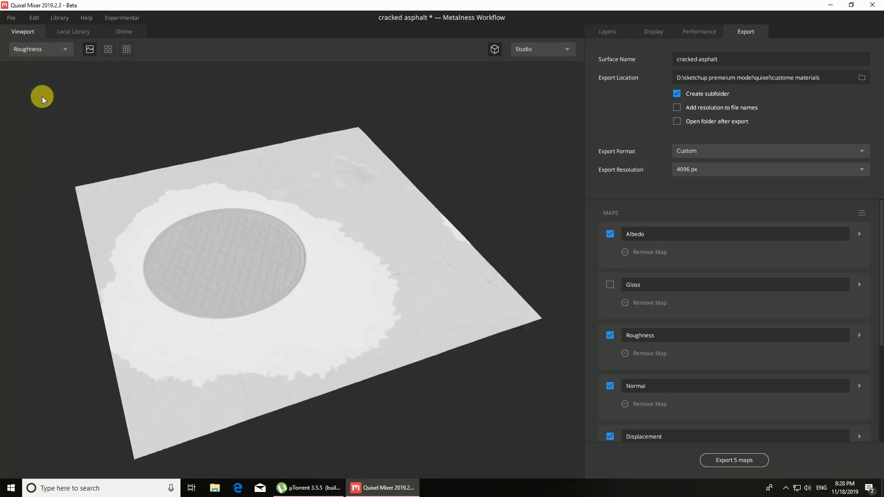
left_click(65, 50)
left_click(36, 131)
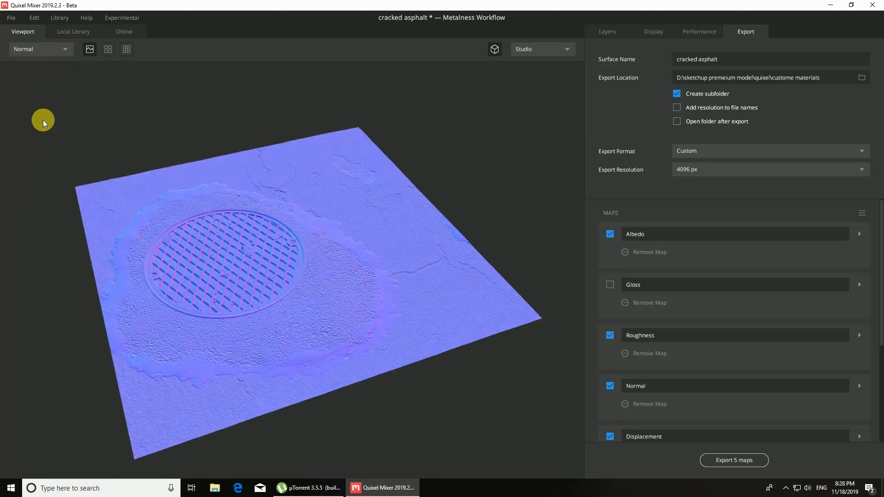
Step: Preview the Displacement, Occlusion, Layer Mask and Active Mask views, and return the viewport to PBR
left_click(68, 54)
left_click(42, 143)
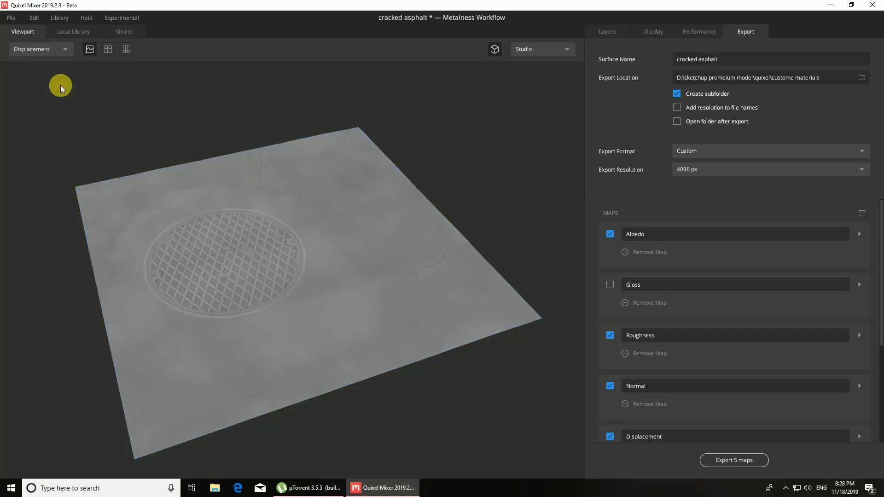
left_click(69, 48)
left_click(47, 159)
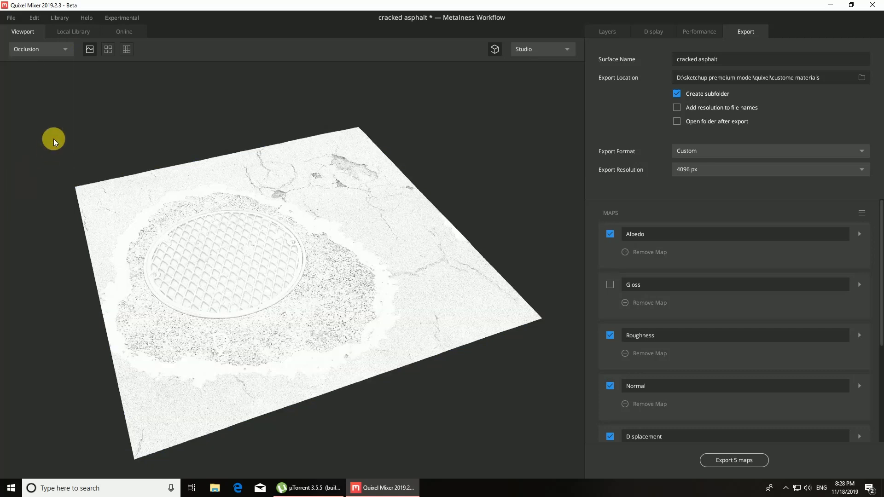
left_click(65, 49)
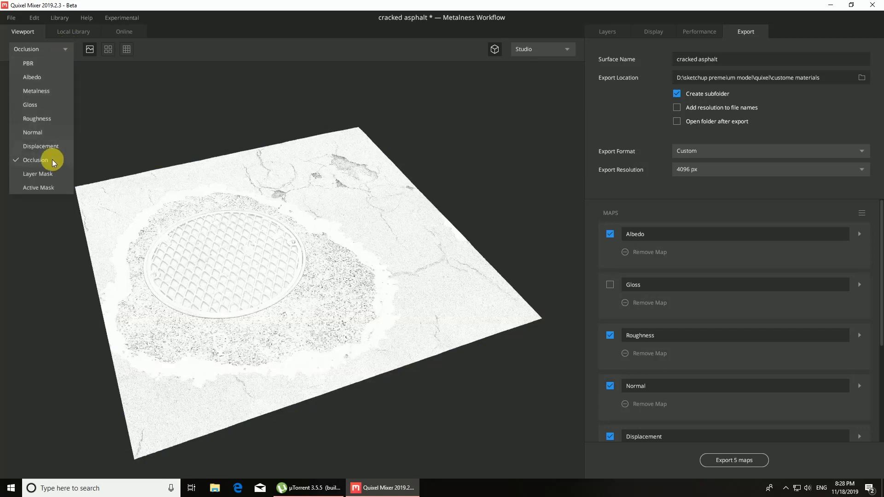
left_click(48, 174)
left_click(67, 50)
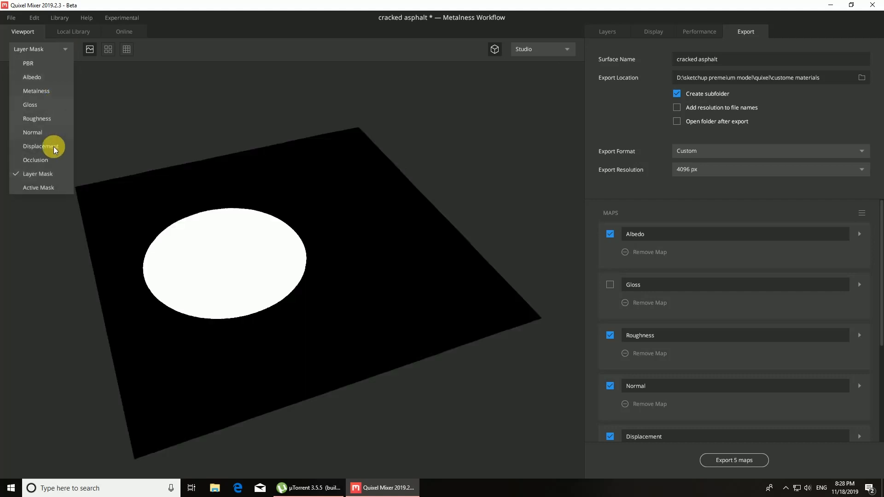
left_click(48, 186)
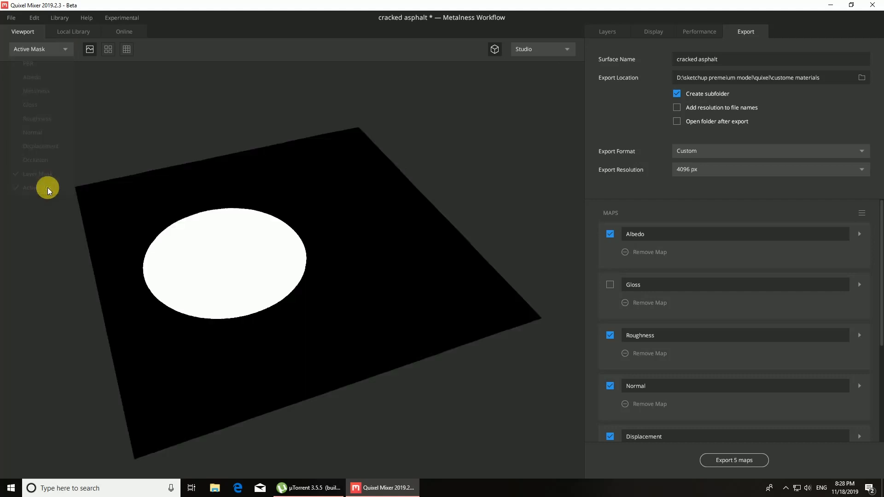
left_click(68, 49)
left_click(39, 60)
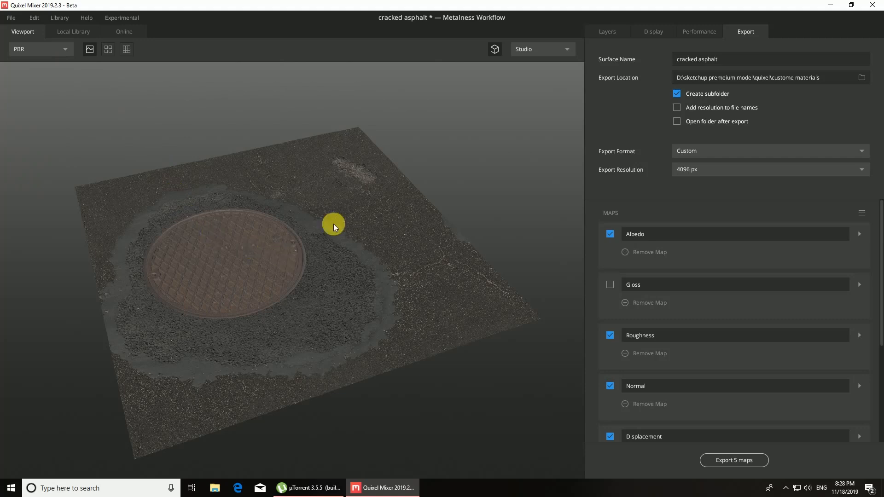
left_click(697, 33)
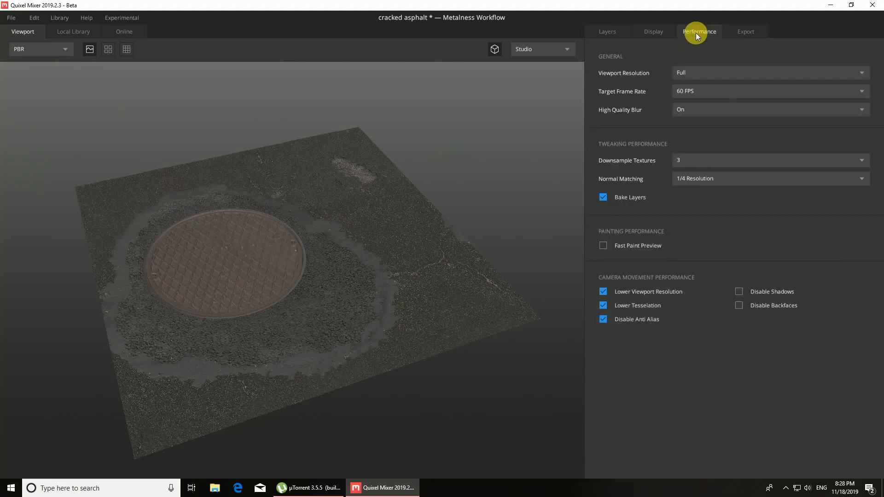
left_click(608, 32)
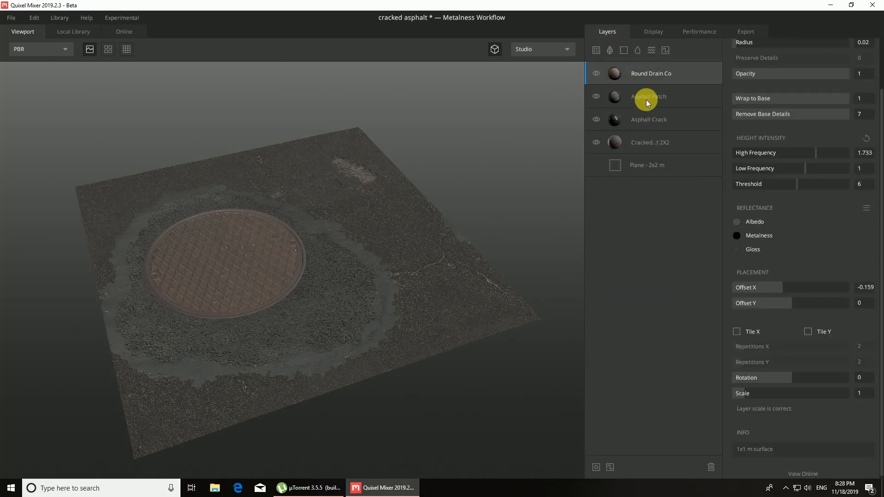
Step: Include the Metalness and Gloss maps in the set of maps for export
left_click(745, 32)
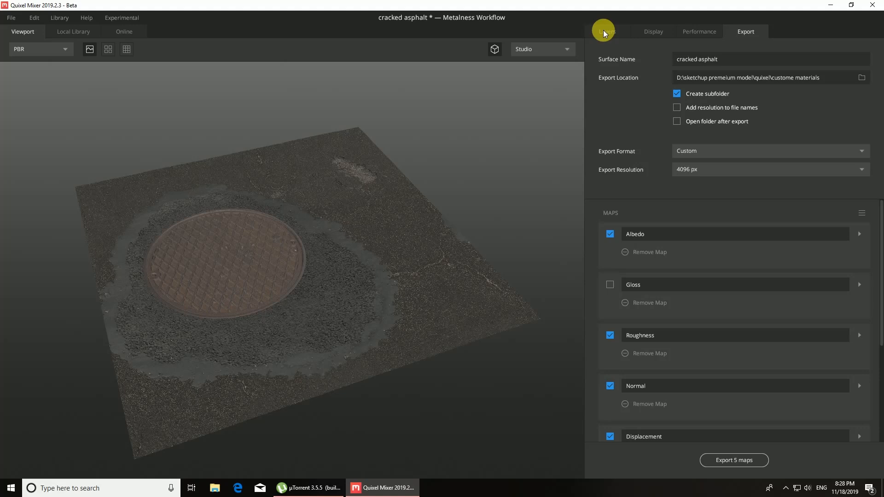
scroll(673, 235, "down", 4)
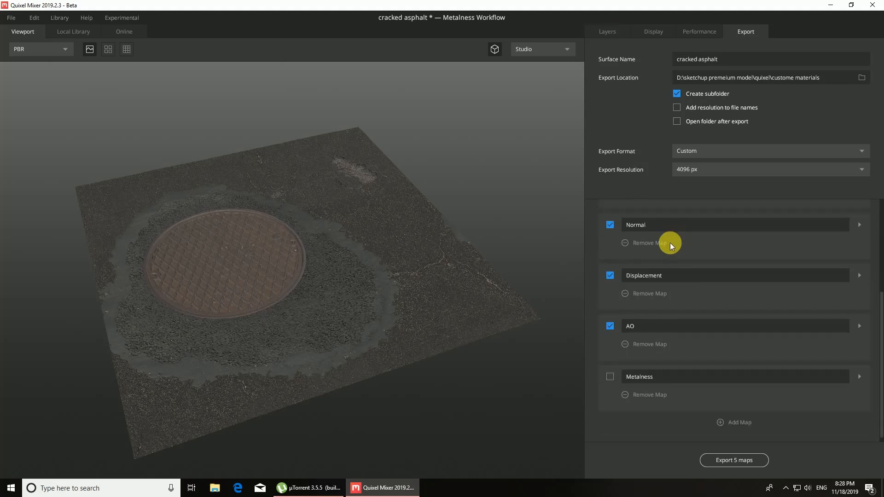
left_click(611, 372)
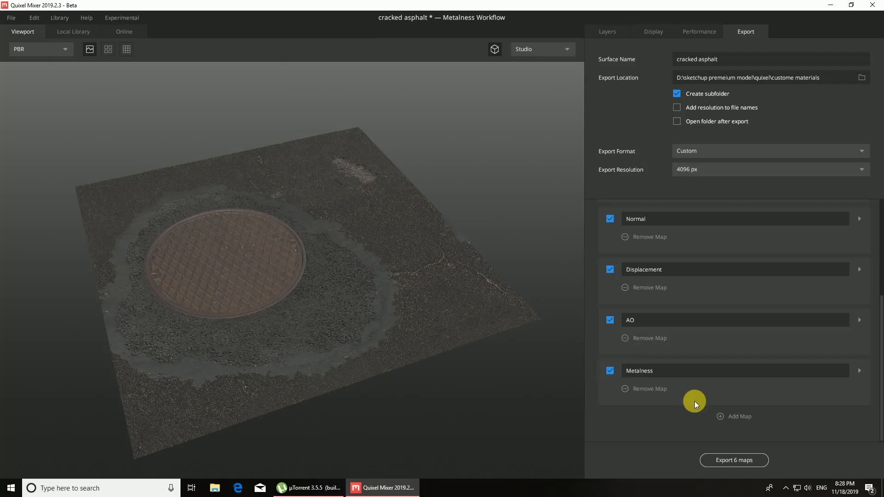
scroll(677, 392, "up", 4)
scroll(645, 318, "up", 2)
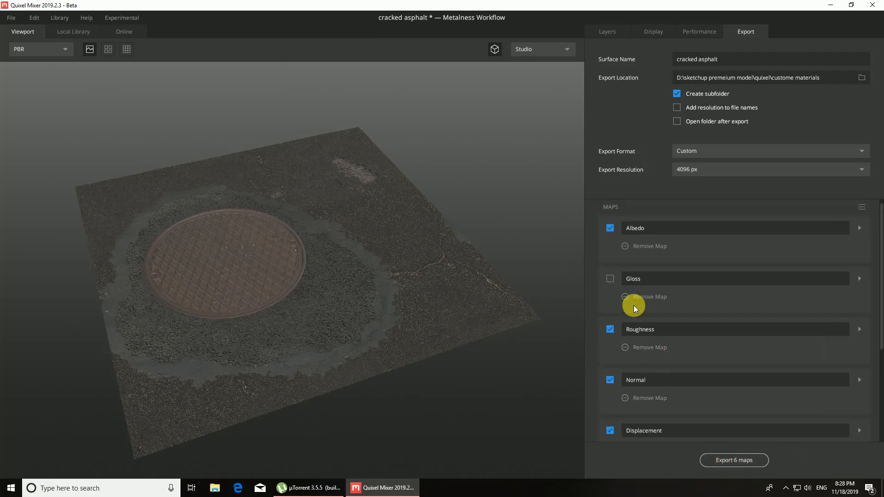
left_click(612, 280)
Step: Inspect the drain cover and patch up close, and view the surface flat from above before restoring the perspective camera
scroll(391, 283, "up", 4)
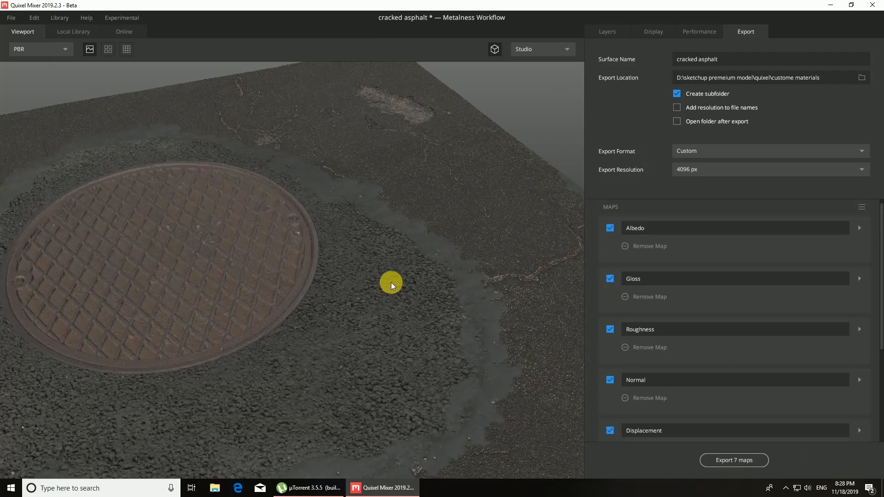
scroll(391, 283, "down", 4)
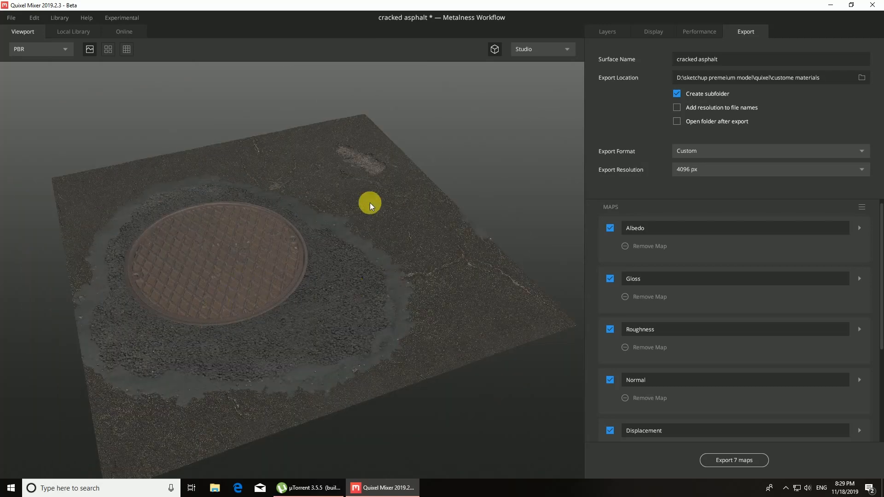
left_click(496, 51)
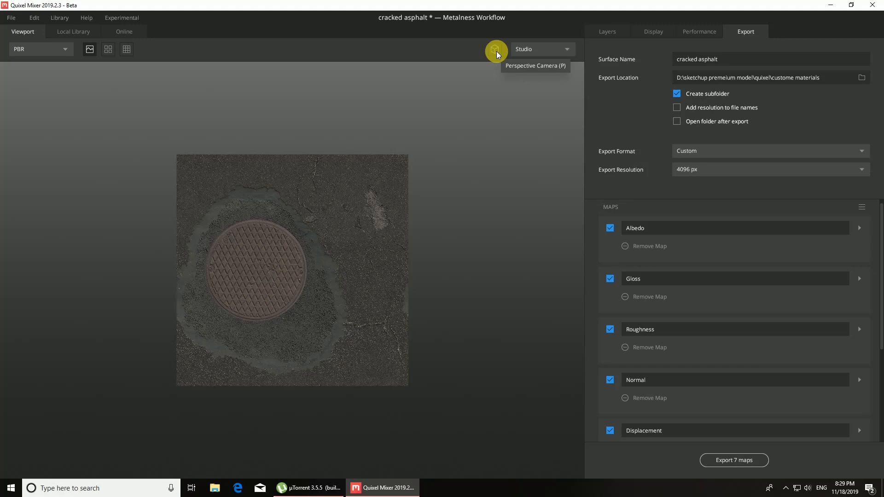
left_click(496, 51)
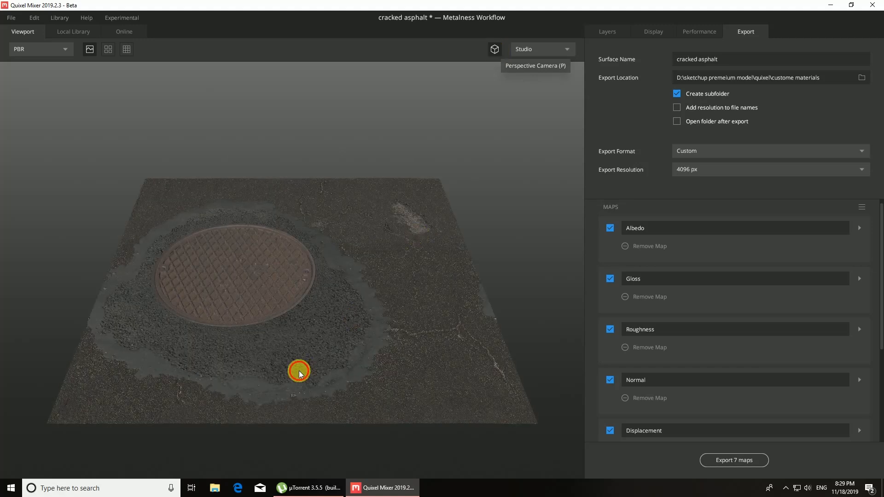
Step: Review the performance settings, and the layer settings of the base cracked asphalt and the asphalt crack
left_click(701, 34)
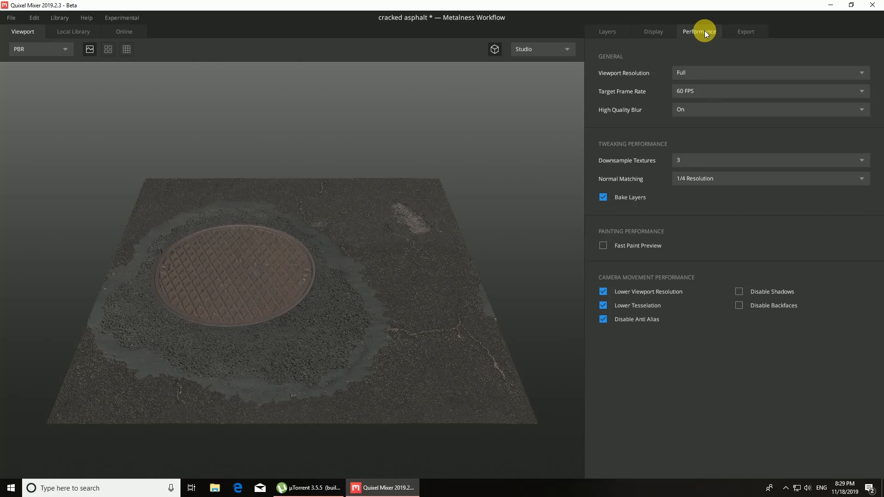
left_click(617, 28)
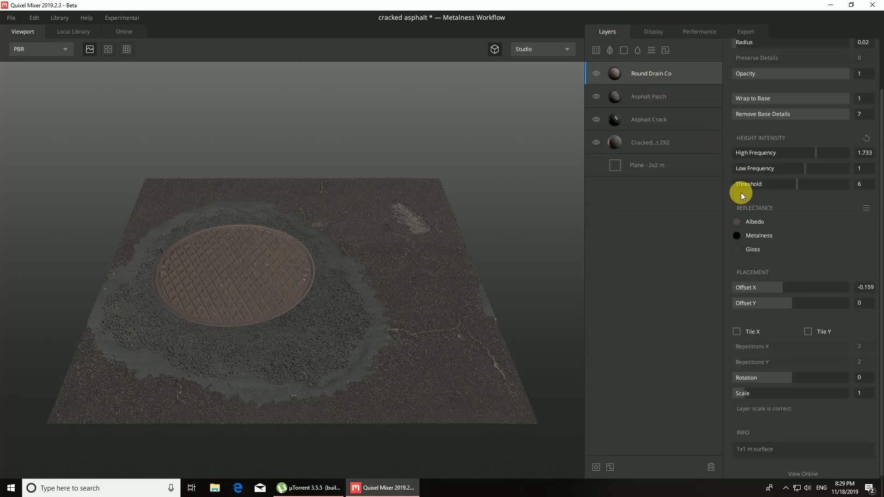
left_click(635, 143)
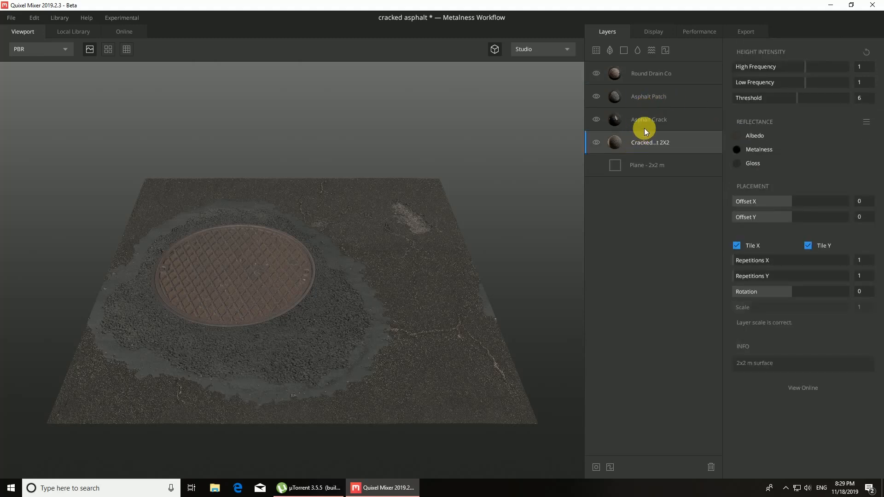
left_click(645, 112)
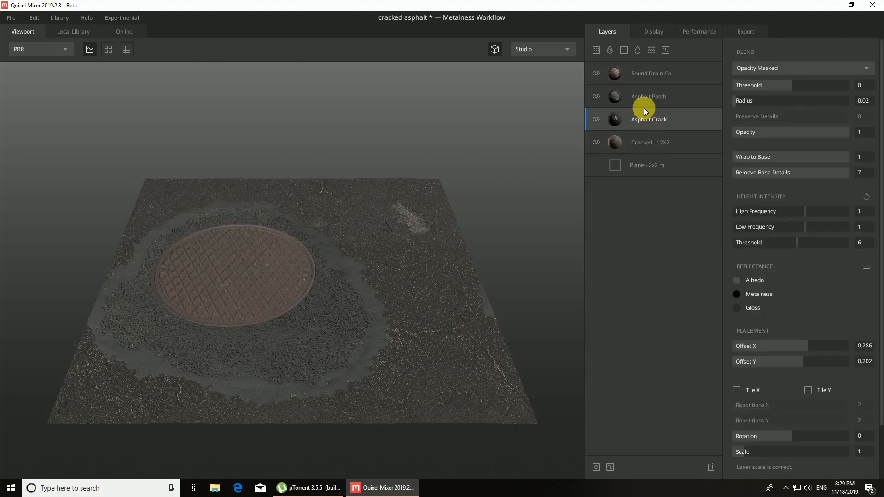
Step: Set the base plane's size to 4x4 m and inspect the enlarged surface
left_click(637, 170)
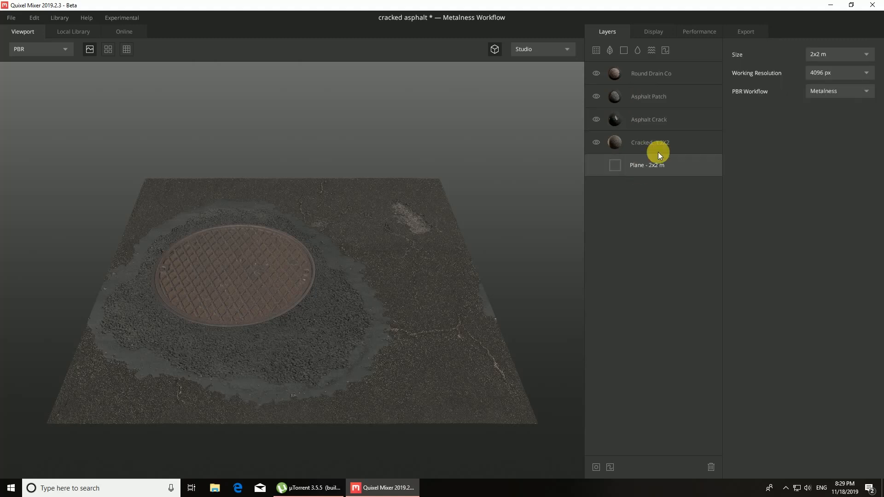
left_click(866, 54)
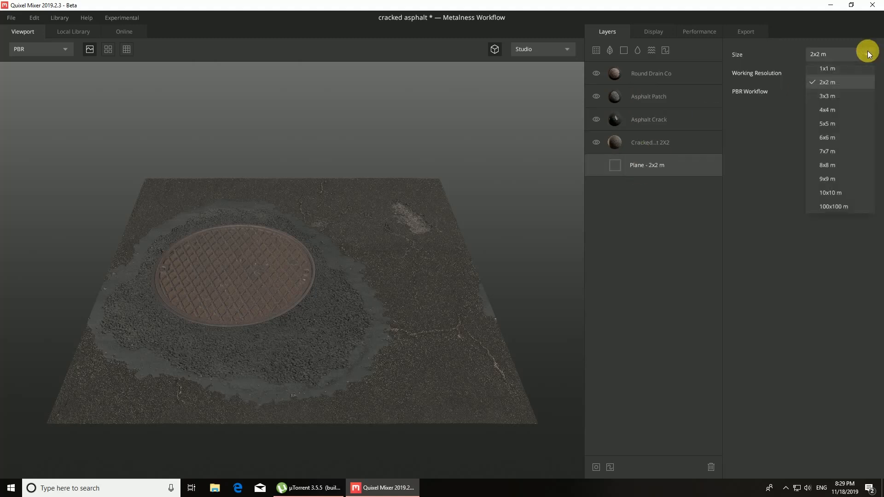
left_click(828, 110)
scroll(358, 231, "down", 5)
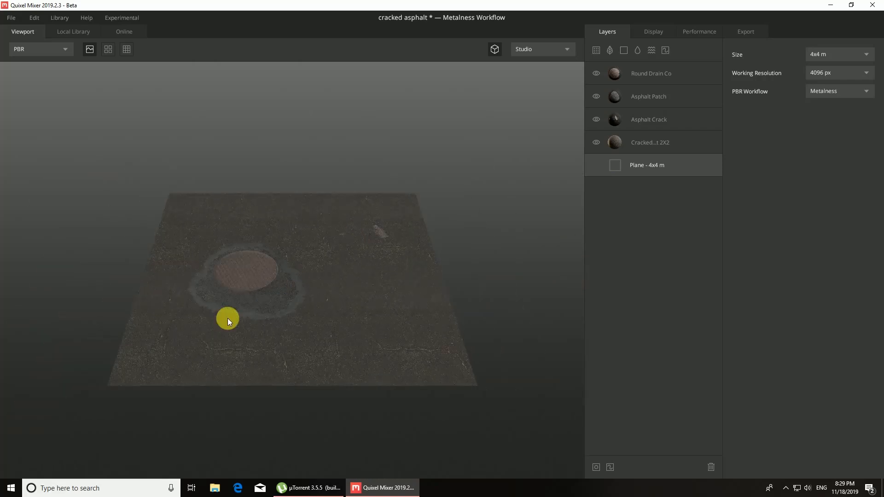
left_click_drag(231, 338, 259, 352)
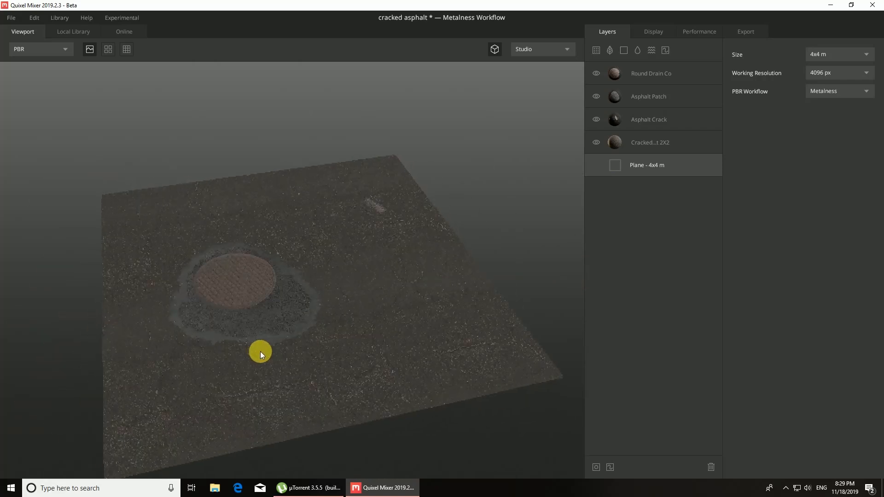
Step: Try the base cracked asphalt layer without X and Y tiling, and turn tiling back on in both directions
left_click(640, 143)
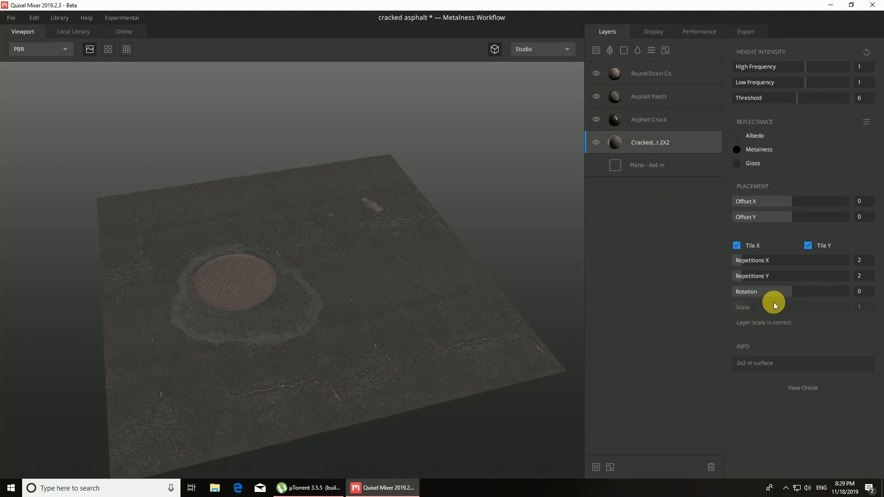
left_click(809, 246)
left_click(738, 245)
left_click(738, 245)
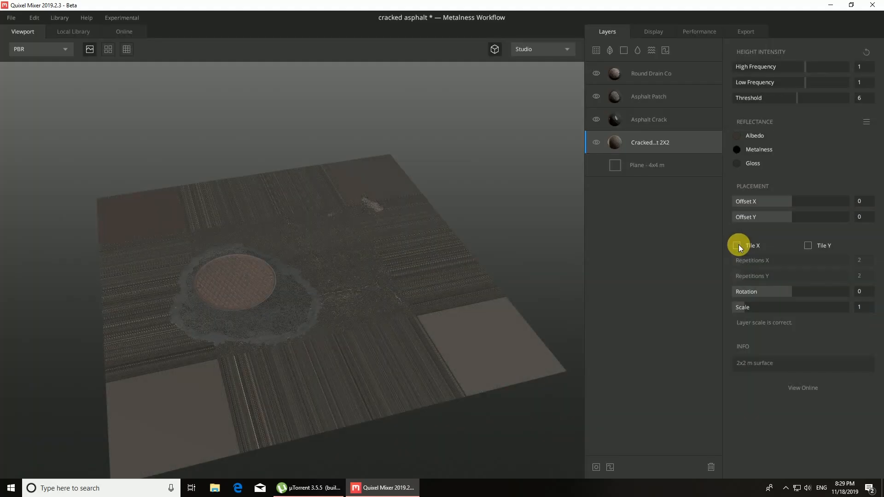
left_click(738, 245)
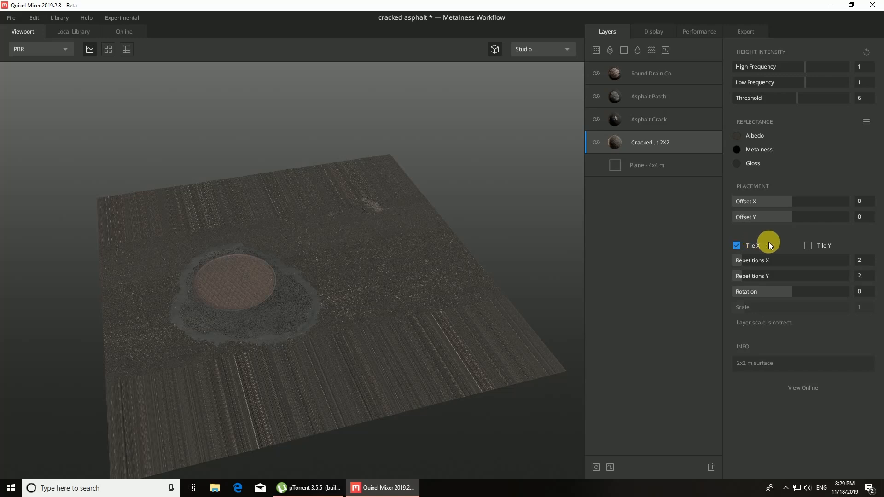
left_click(808, 247)
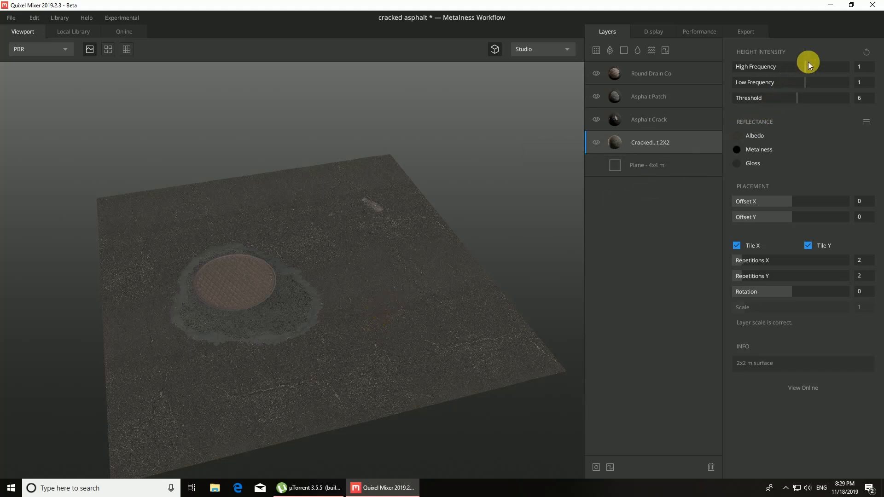
Step: Set the base cracked asphalt layer's High Frequency to 1.350, Offset X to -0.035, Offset Y to 0.083, and Repetitions X and Y to 4
left_click_drag(809, 68, 811, 67)
left_click_drag(795, 203, 796, 215)
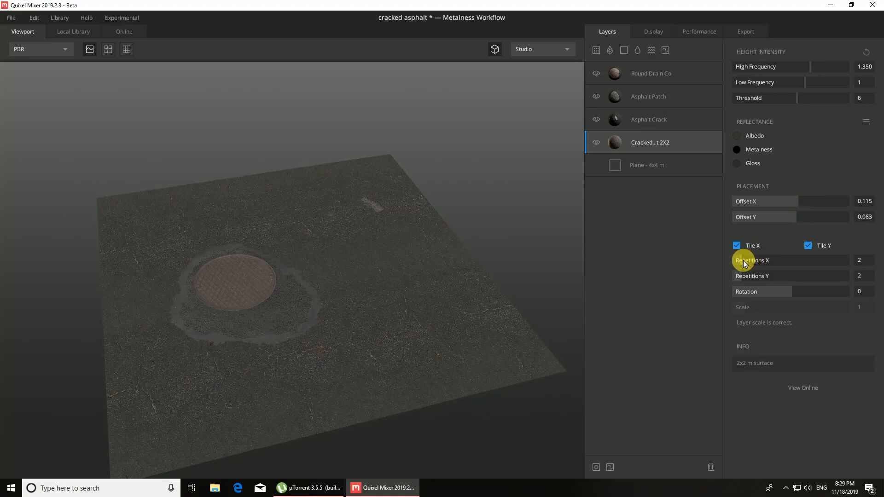
mouse_move(745, 261)
left_mouse_down()
mouse_move(756, 262)
mouse_move(754, 275)
left_mouse_up()
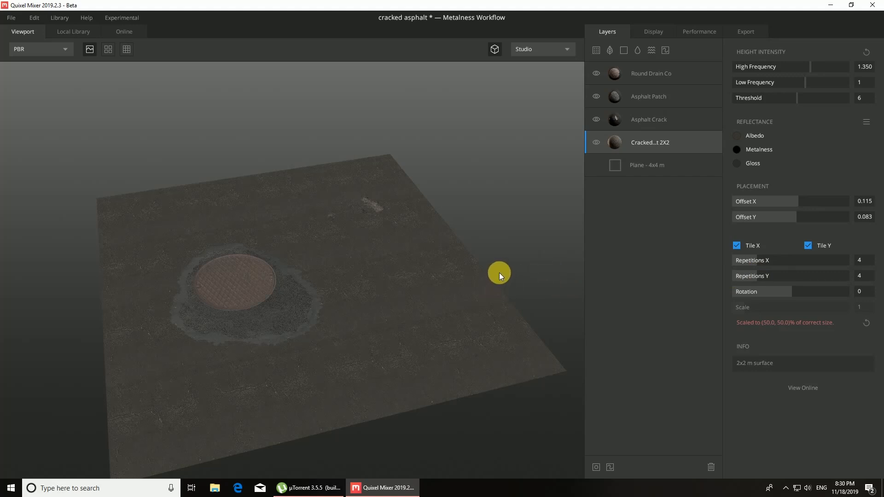
left_click_drag(795, 200, 789, 200)
left_click_drag(751, 258, 753, 257)
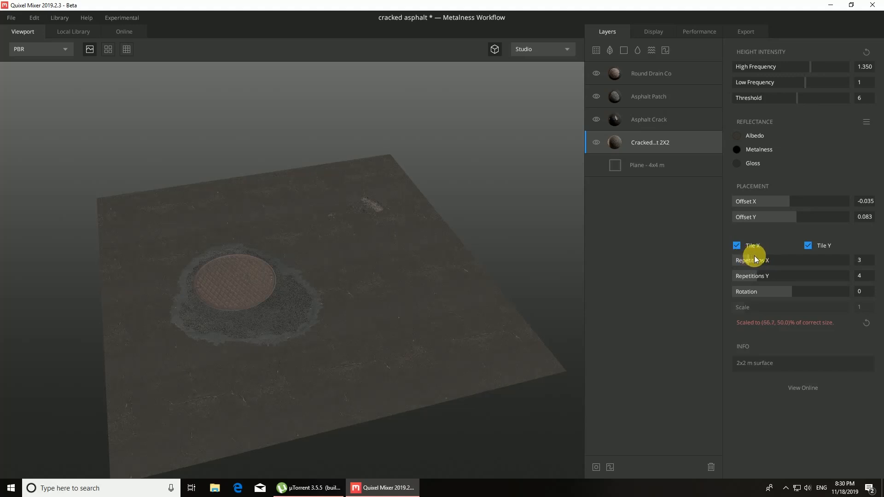
left_click_drag(300, 280, 381, 240)
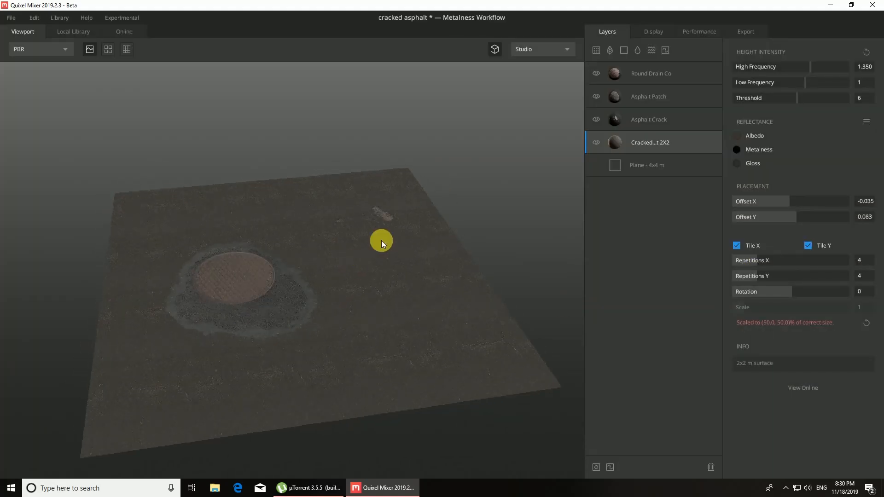
Step: Export all seven maps of the cracked asphalt surface in Custom format at 4096 px
left_click(737, 31)
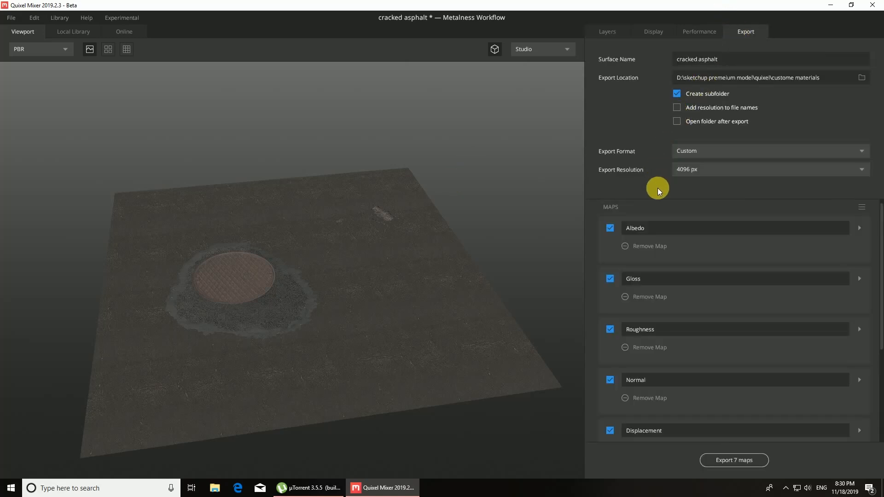
left_click(859, 151)
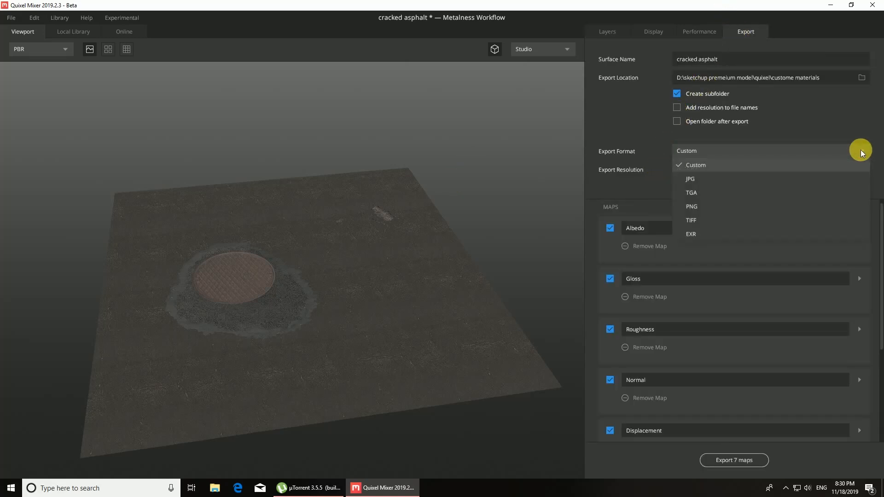
left_click(838, 172)
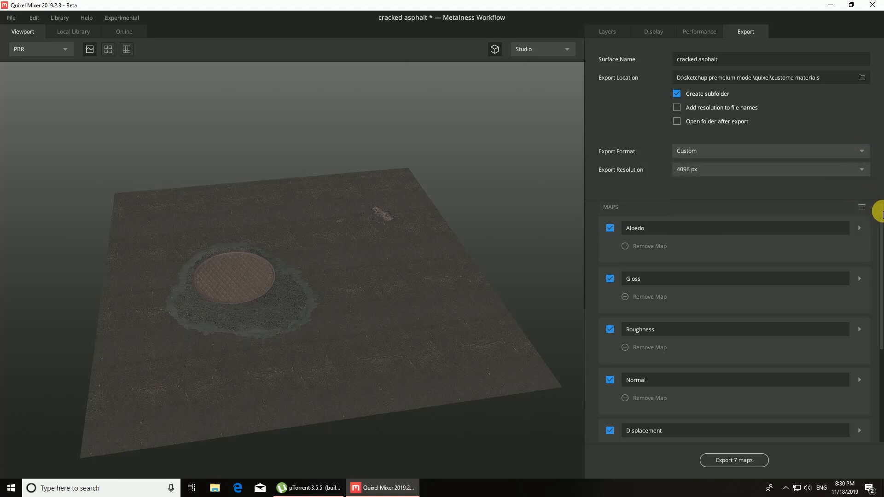
left_click_drag(881, 213, 882, 380)
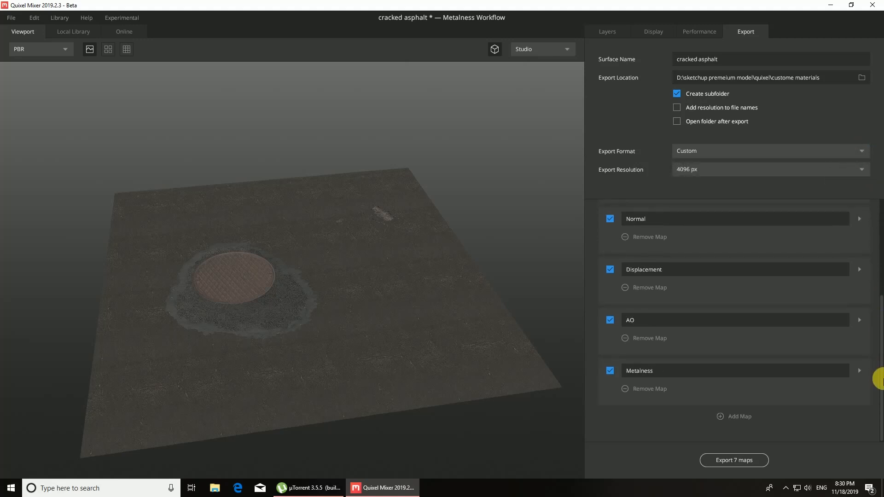
left_click(726, 460)
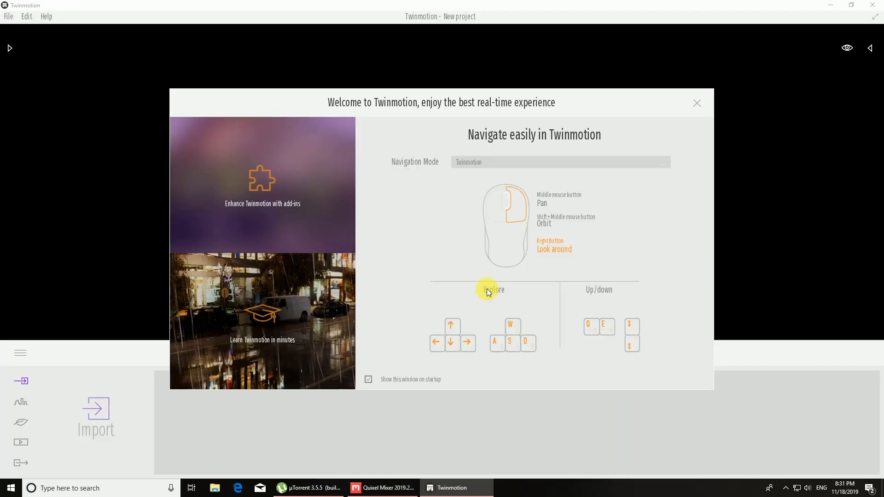
Step: Dismiss Twinmotion's welcome window and place a Plane 10m primitive on the ground of the new project
left_click(697, 102)
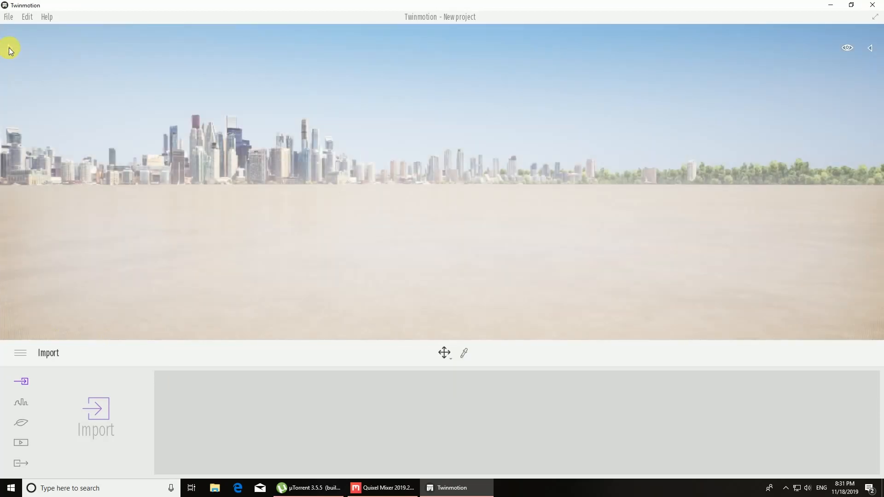
left_click(9, 48)
left_click(40, 157)
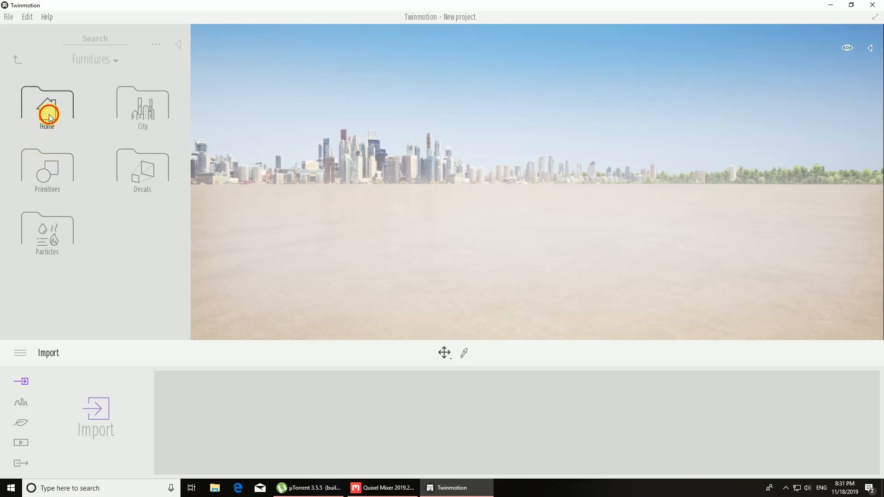
left_click(44, 105)
left_click(18, 60)
left_click(38, 178)
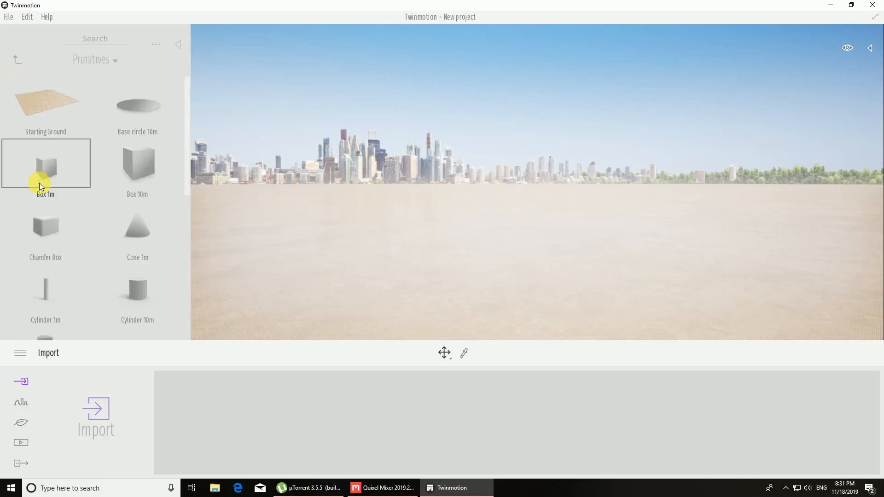
scroll(42, 196, "down", 1)
scroll(126, 300, "down", 1)
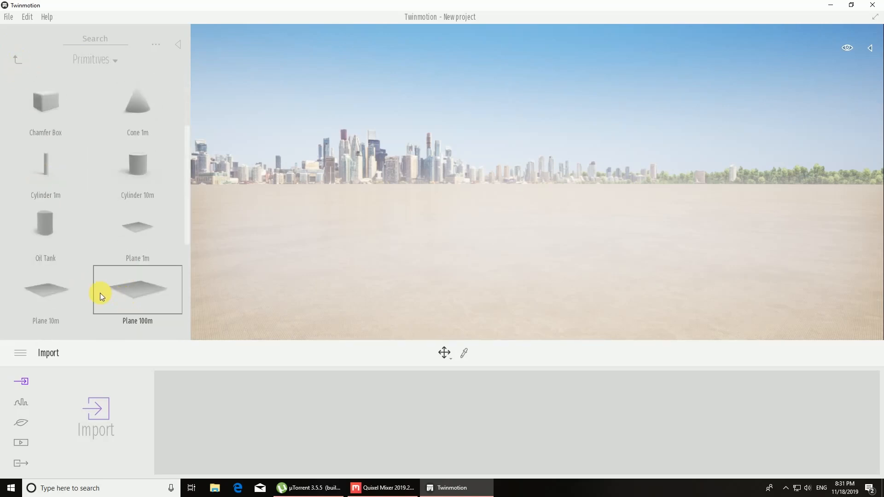
left_click_drag(67, 294, 479, 300)
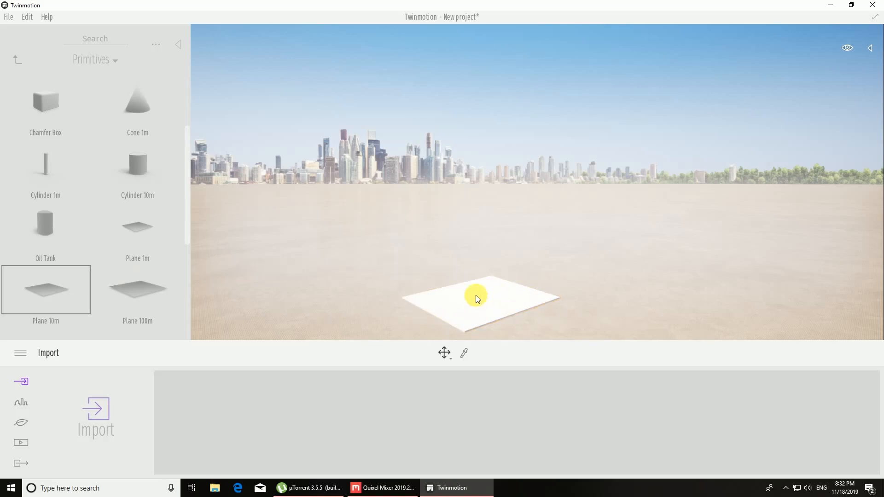
Step: Place several Hook thorn 2 trees from the vegetation library on the white plane
right_click_drag(476, 295, 534, 405)
key("w")
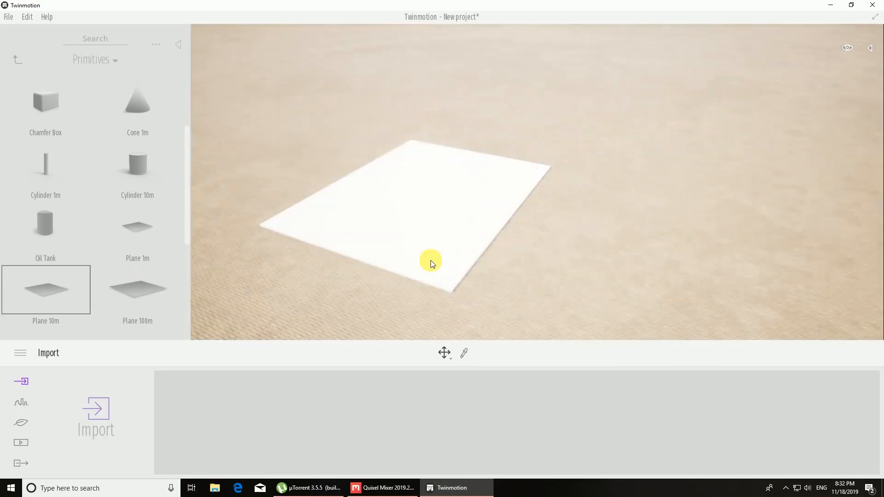
left_click(16, 60)
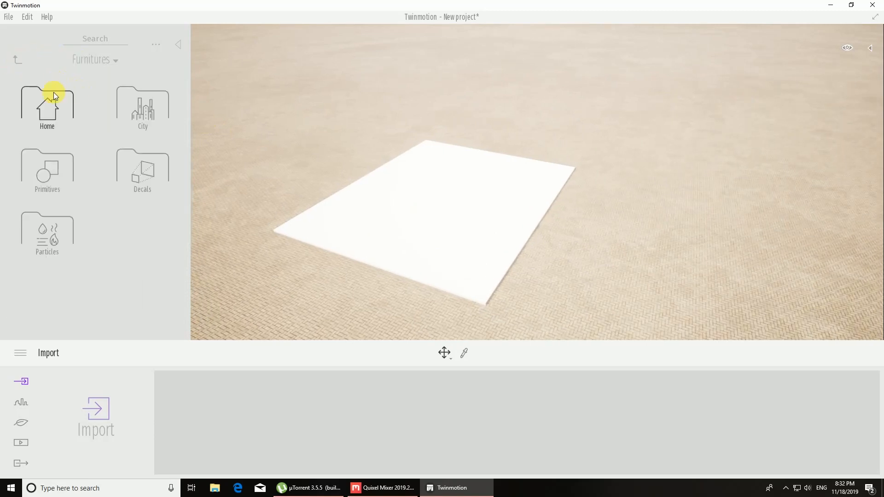
left_click(120, 87)
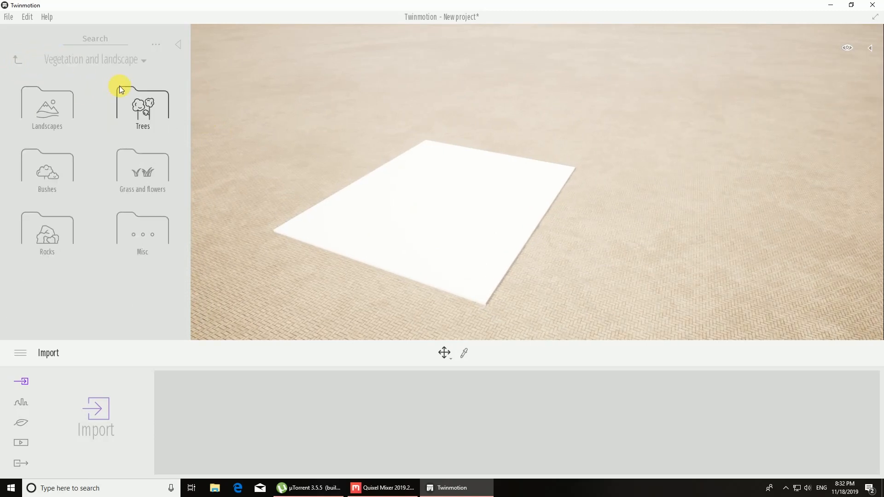
left_click(152, 119)
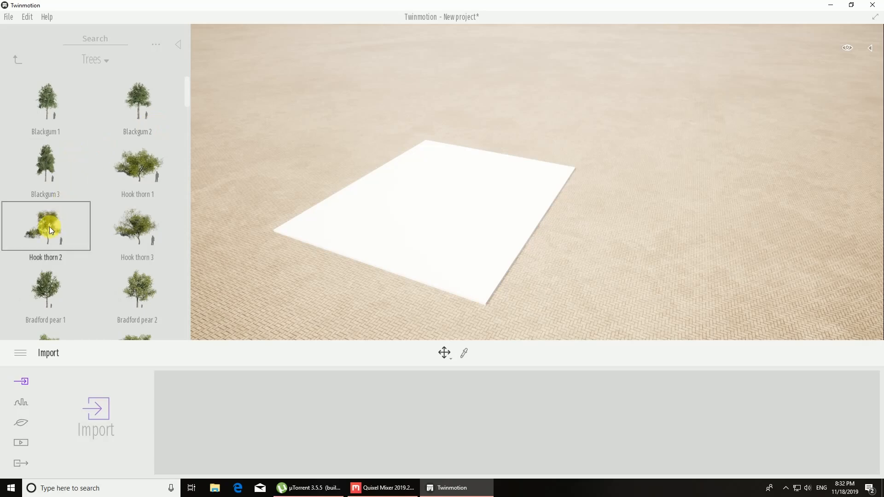
left_click_drag(49, 226, 334, 227)
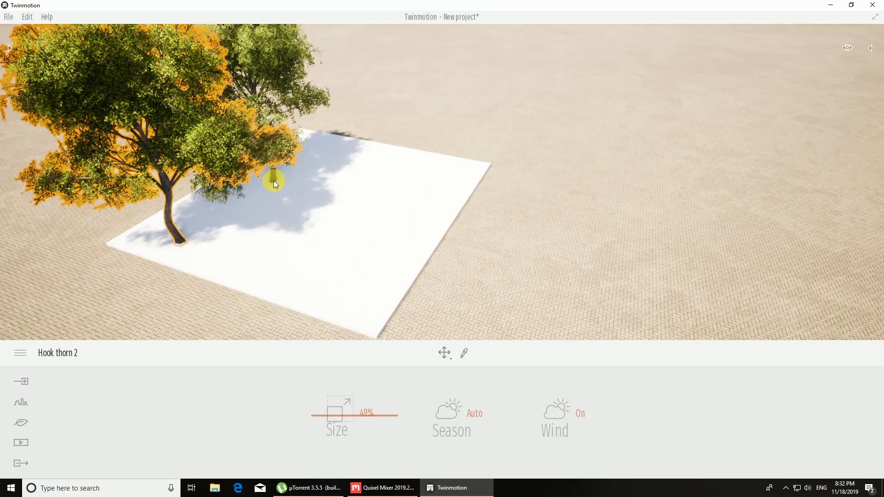
left_click(292, 167)
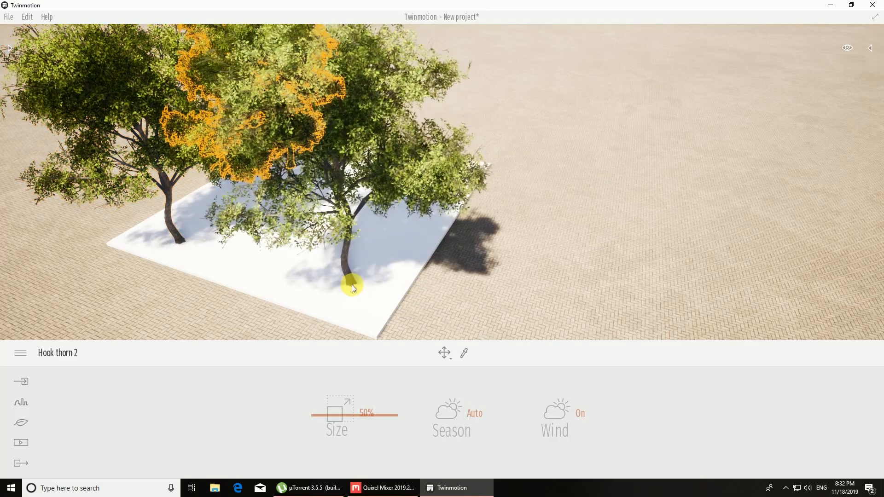
left_click(351, 287)
left_click(405, 207)
key("Escape")
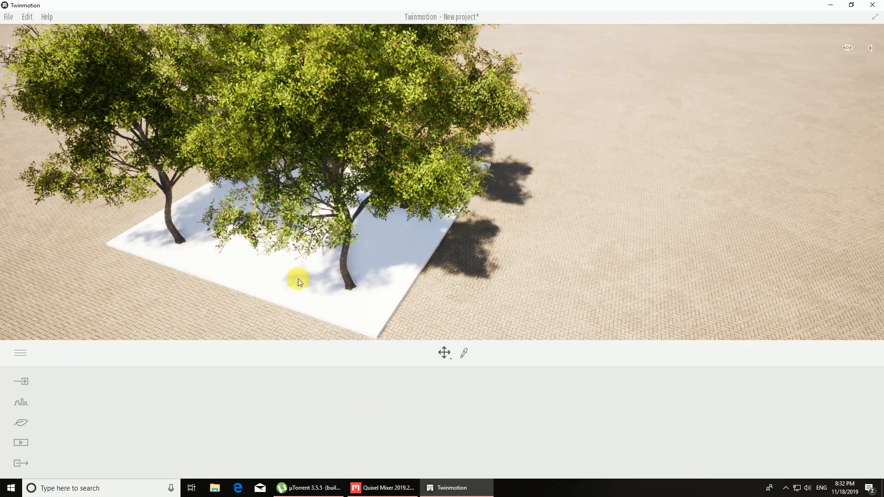
Step: Place several Maple shrub 1 bushes from the vegetation library among the trees along both sides of the white plane
middle_click_drag(298, 278, 1, 51, "shift")
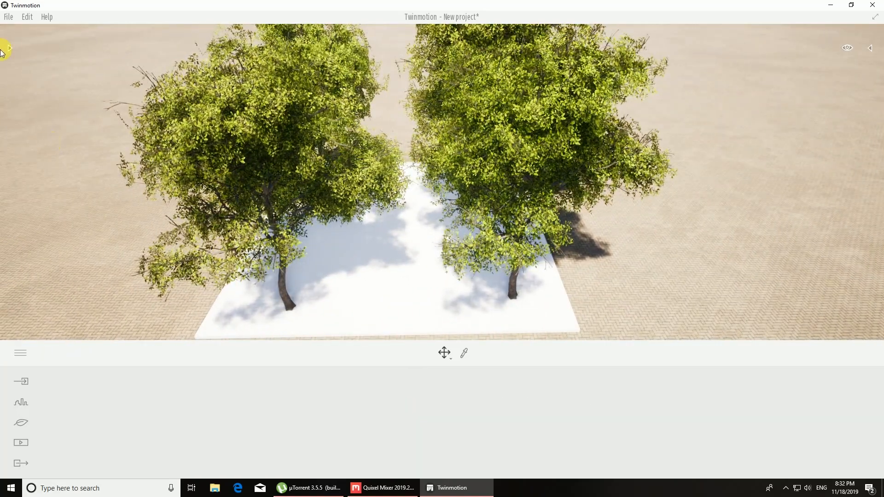
left_click(9, 48)
left_click(15, 65)
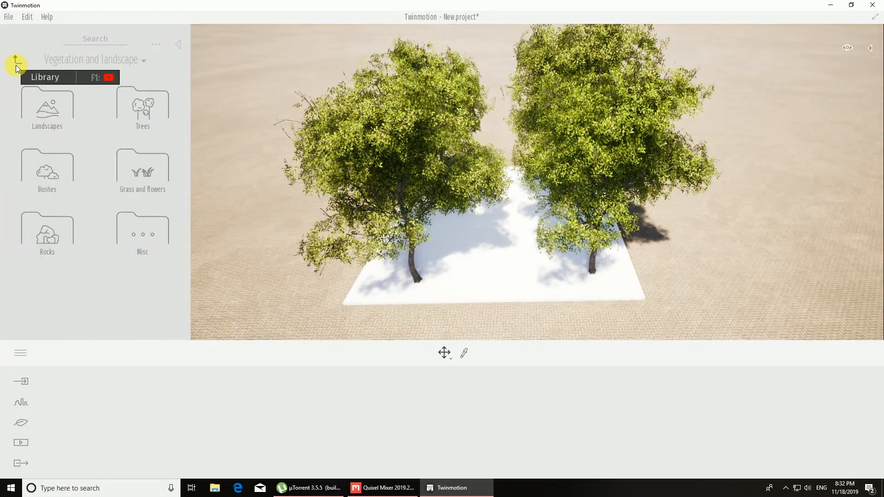
left_click(48, 167)
left_click(47, 211)
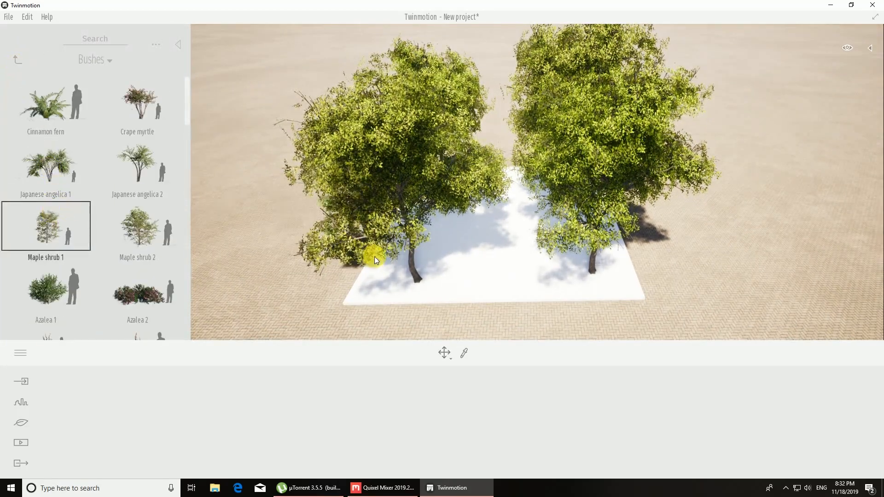
key("w")
right_click_drag(425, 273, 425, 272)
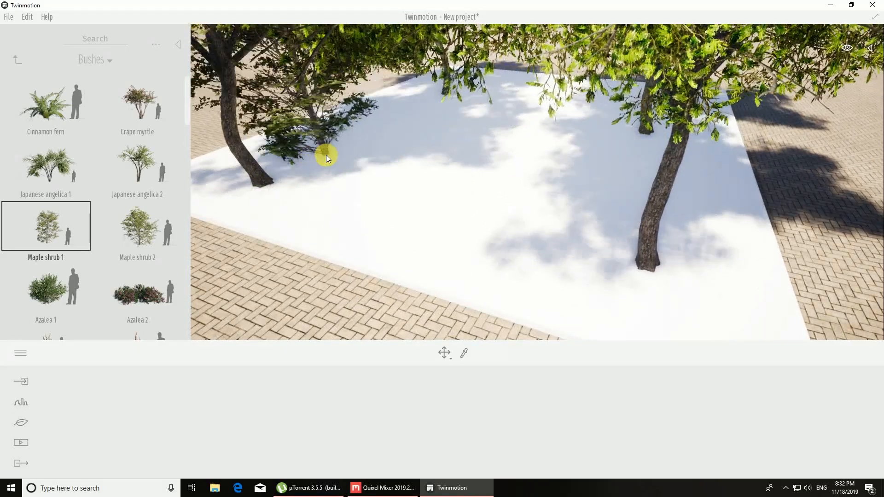
left_click(339, 165)
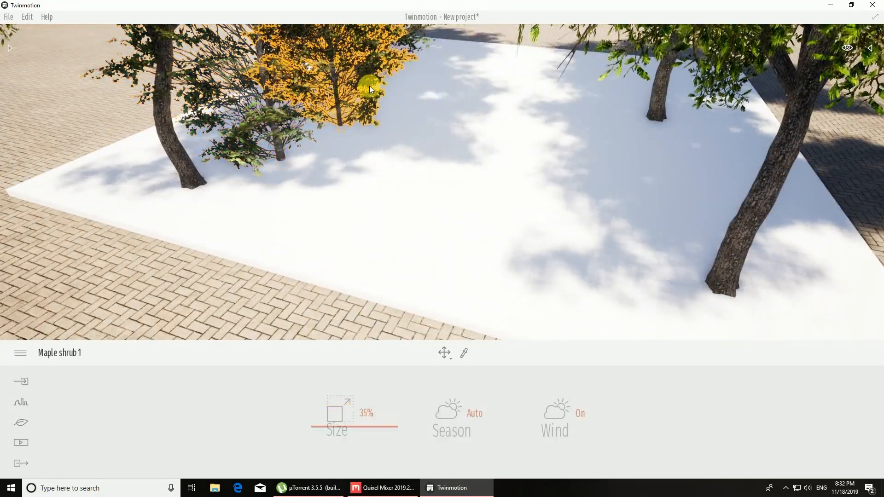
left_click(393, 88)
right_click_drag(439, 120, 443, 120)
left_click(448, 167)
key("Escape")
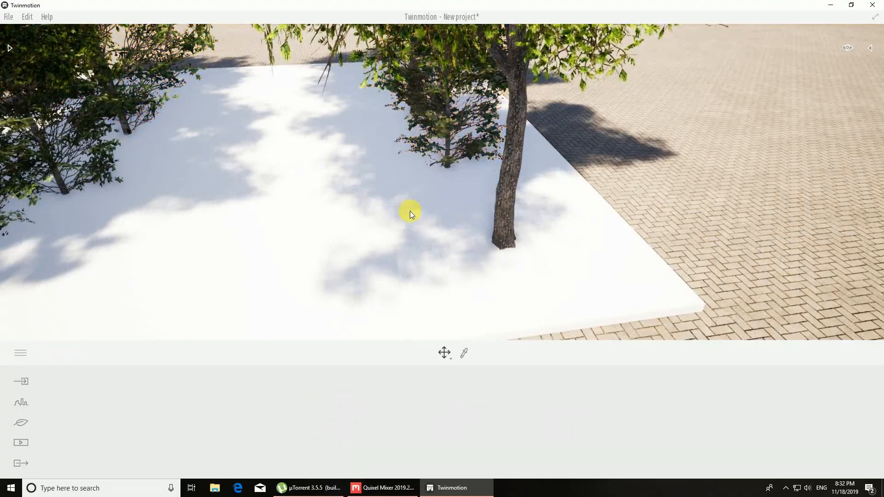
Step: Pick the white plane's material and load cracked asphalt_Albedo from the cracked asphalt folder as its color texture
right_click_drag(408, 212, 374, 220)
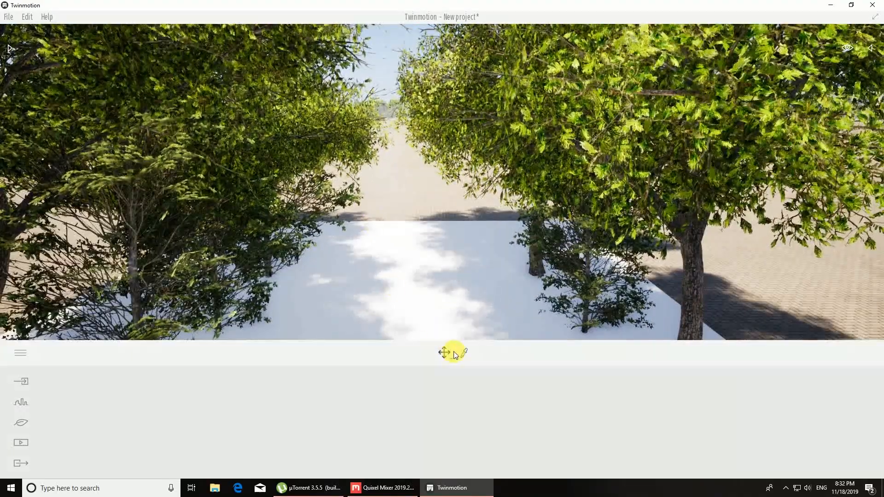
left_click(464, 353)
left_click(434, 302)
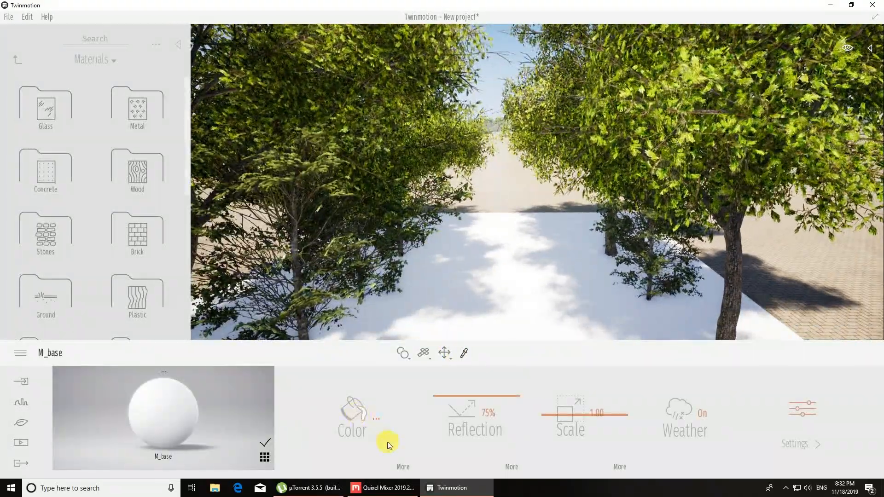
left_click(402, 465)
left_click(456, 405)
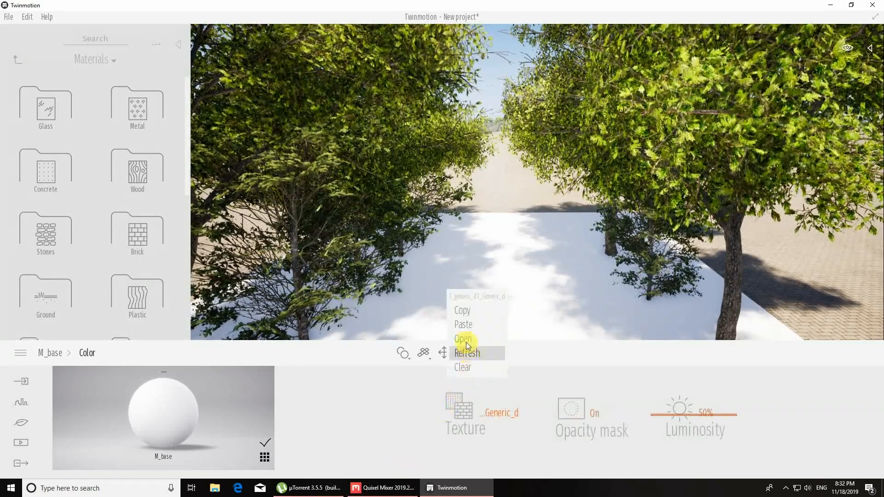
left_click(464, 339)
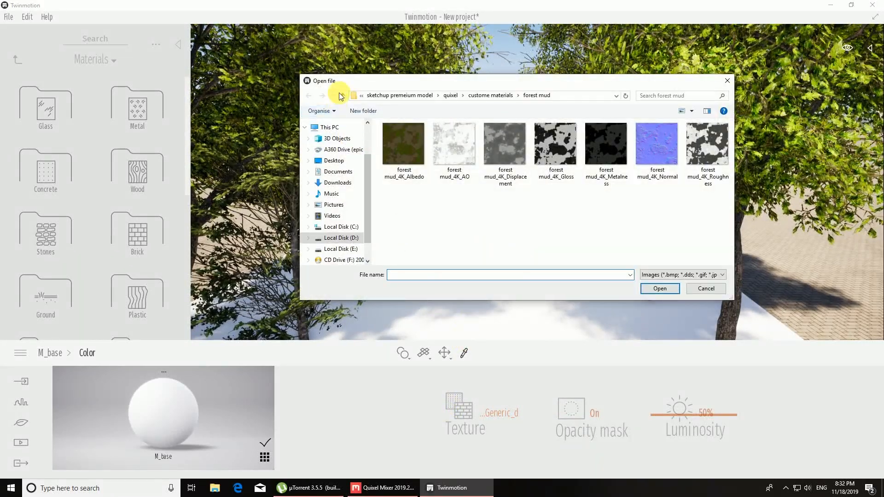
left_click(341, 95)
double_click(413, 139)
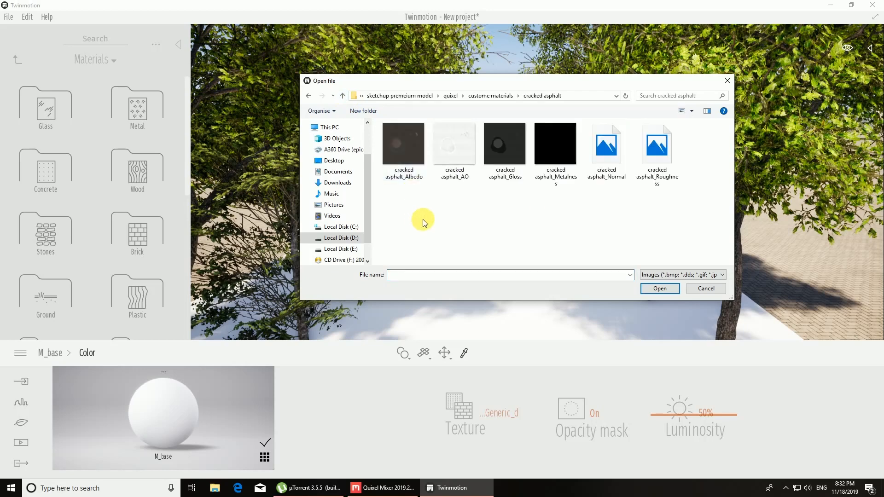
left_click(654, 289)
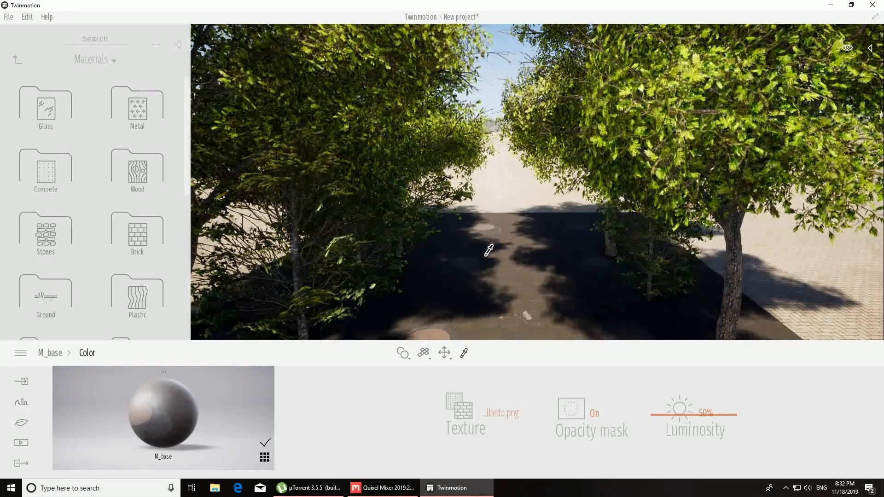
Step: Set the plane material's color to the stored off-white swatch F8F6EF
right_click_drag(497, 247, 498, 266)
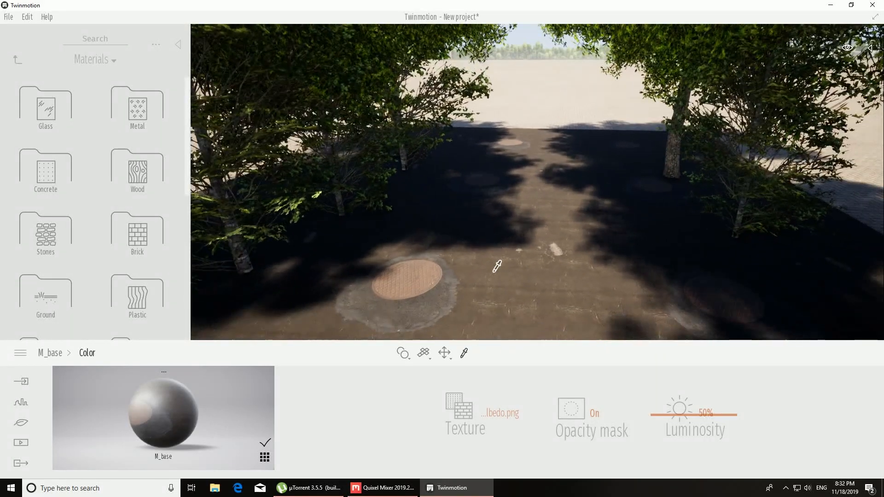
left_click(60, 352)
left_click(349, 412)
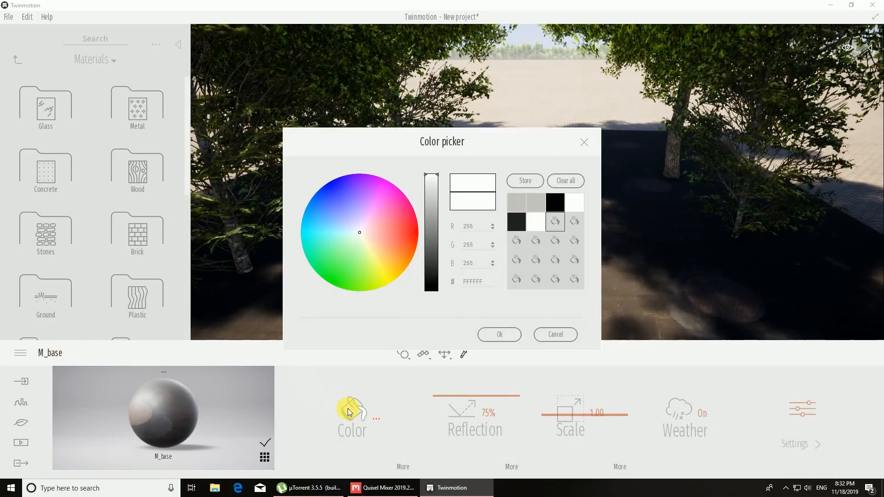
left_click(536, 205)
left_click_drag(527, 162, 171, 178)
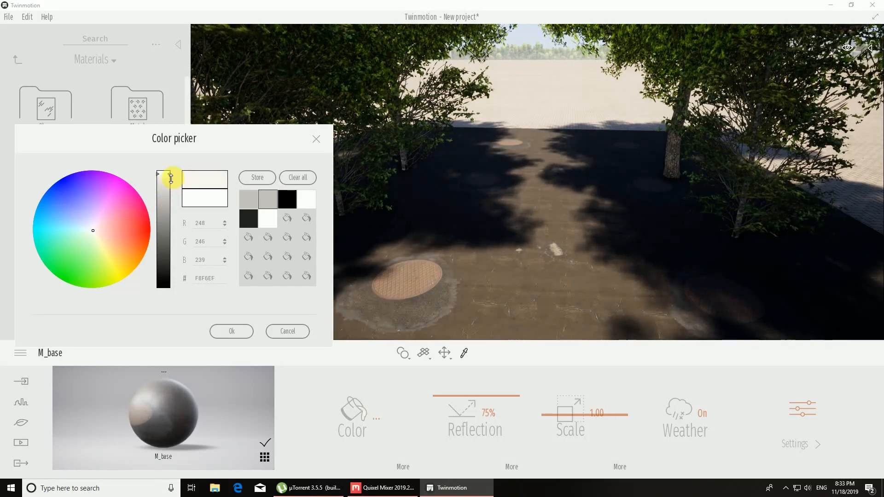
left_click(219, 333)
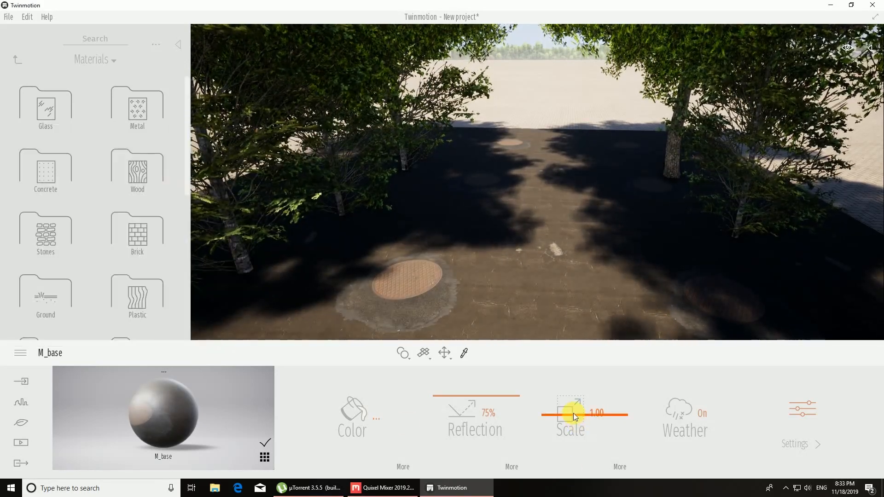
Step: Set the plane material's texture Scale to 1.82 and its Move Y offset to 0.37
left_click_drag(573, 413, 575, 418)
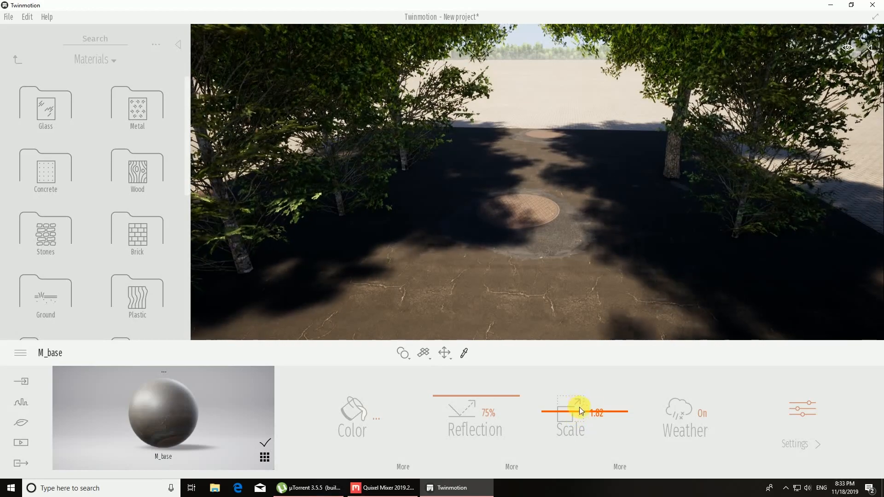
left_click(617, 465)
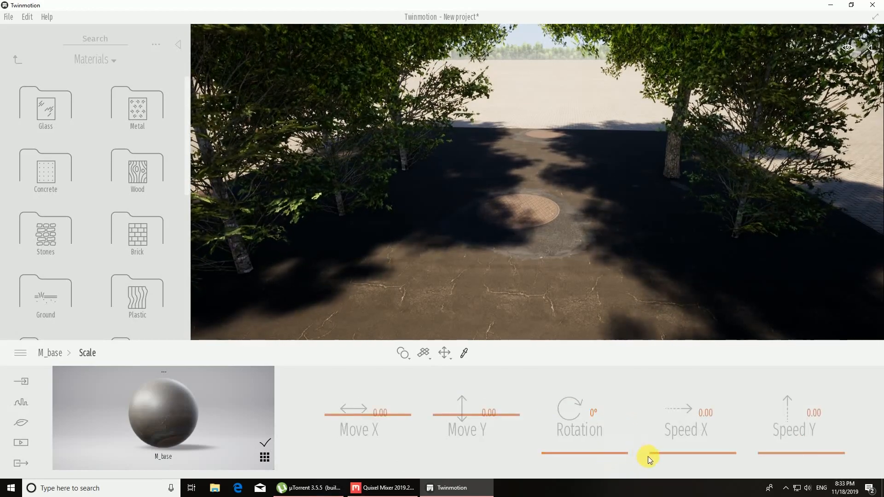
left_click_drag(471, 416, 477, 405)
right_click_drag(538, 264, 538, 263)
key("w")
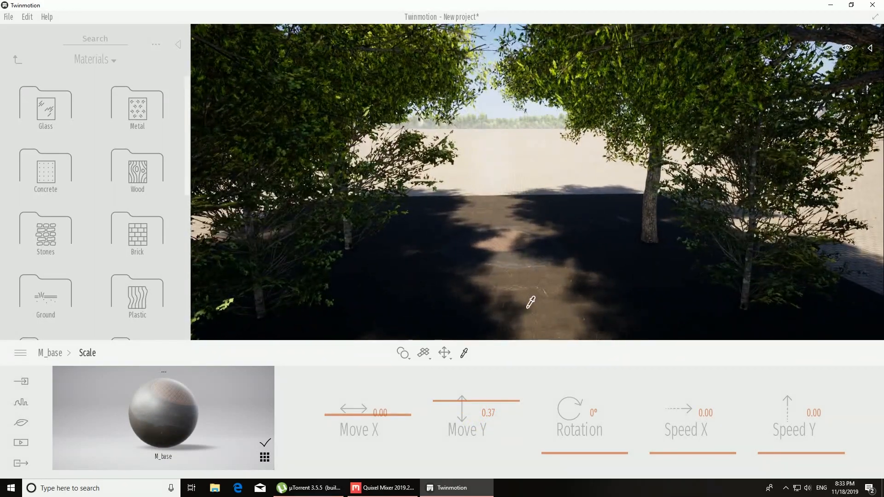
Step: Load cracked asphalt_Gloss as the reflection texture of the plane's material
left_click(61, 358)
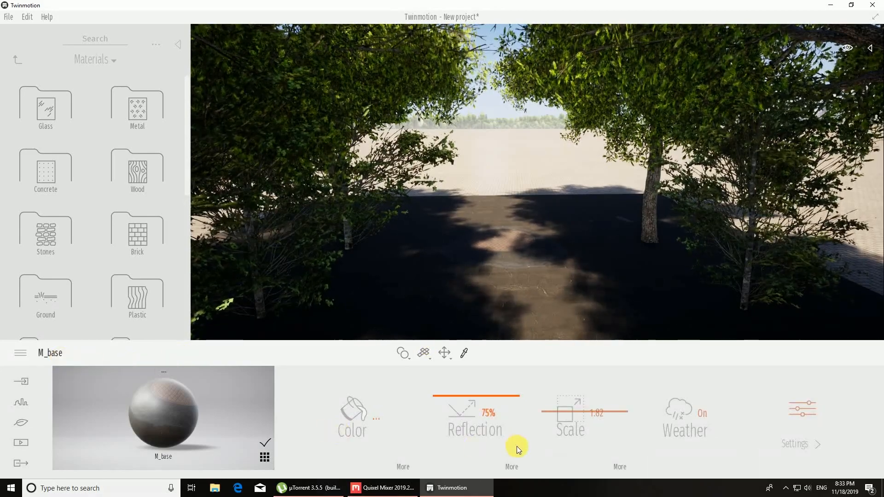
left_click(511, 468)
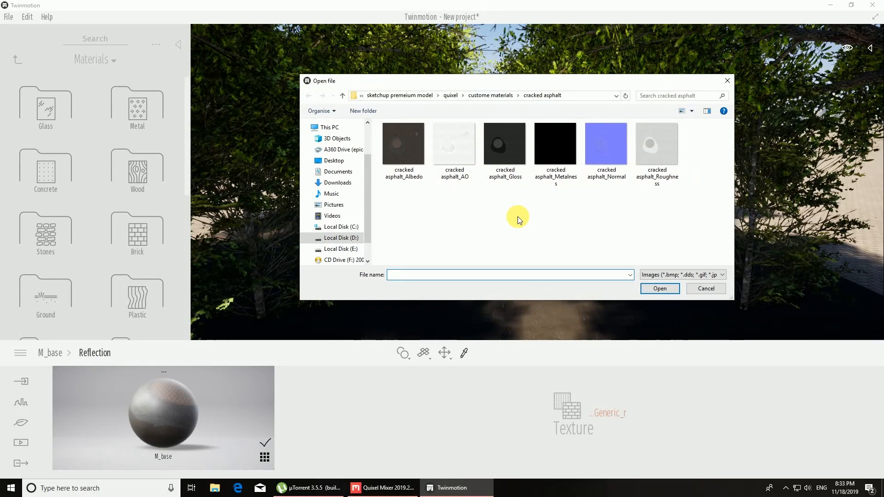
left_click(514, 167)
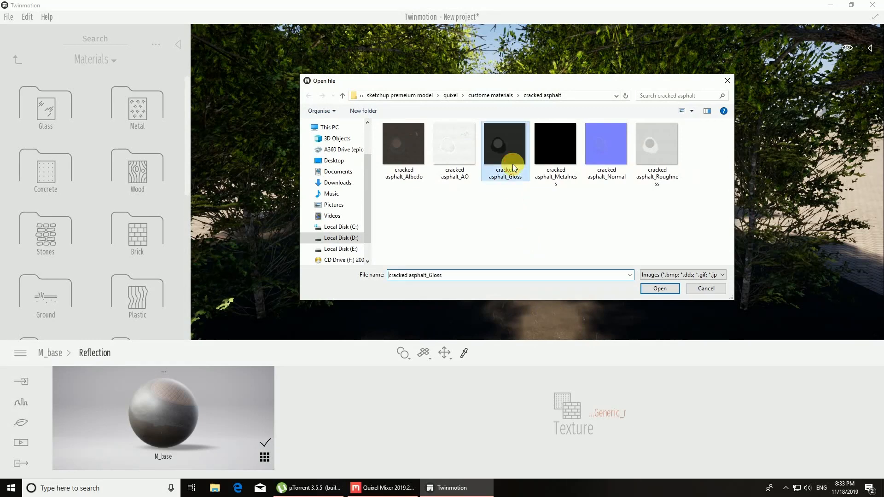
left_click(665, 292)
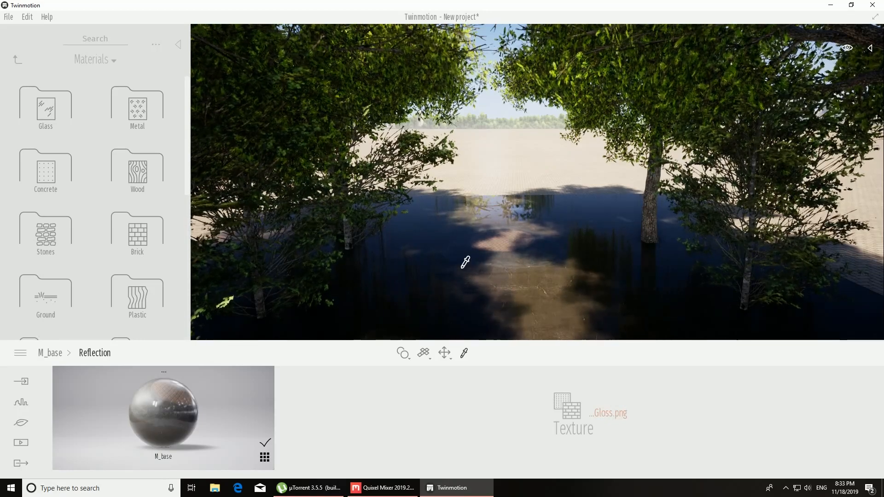
Step: Load cracked asphalt_Roughness as the plane material's bump texture and try out the Bump strength
left_click(55, 352)
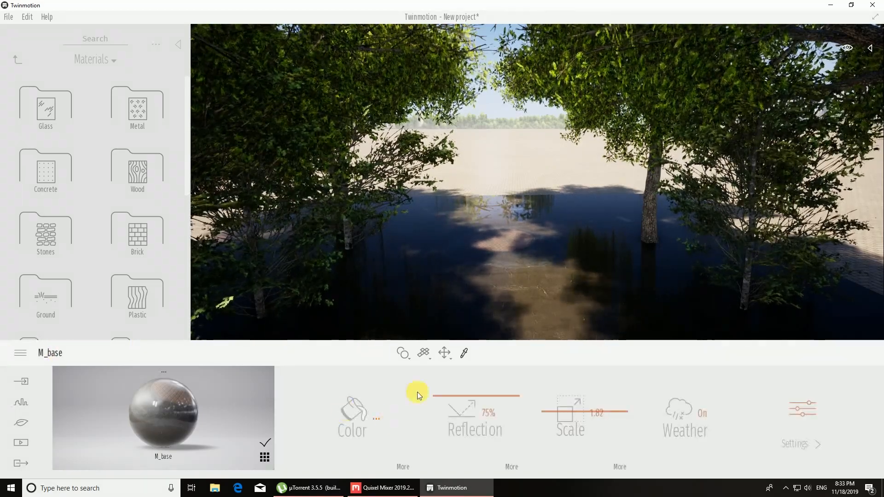
left_click(780, 408)
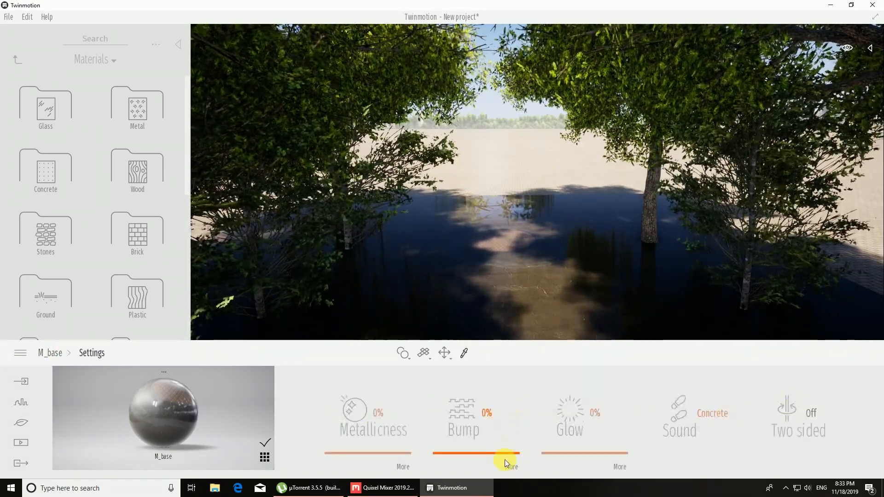
left_click(514, 468)
left_click(565, 399)
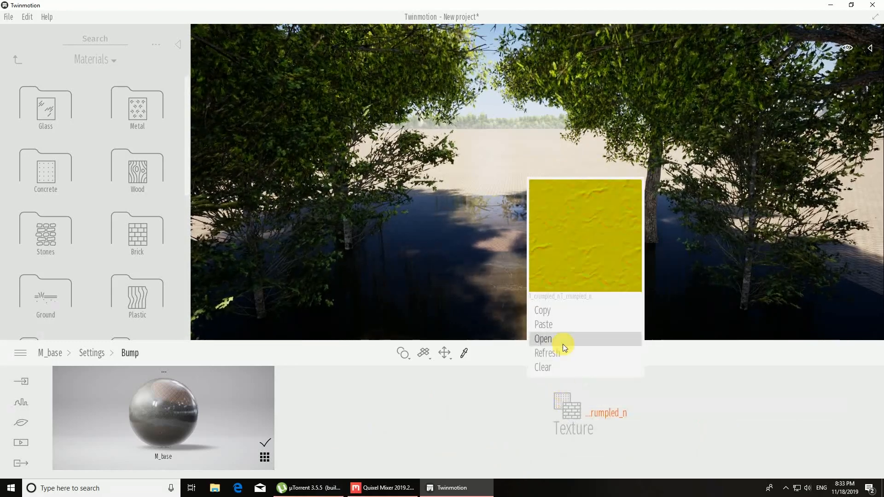
left_click(563, 344)
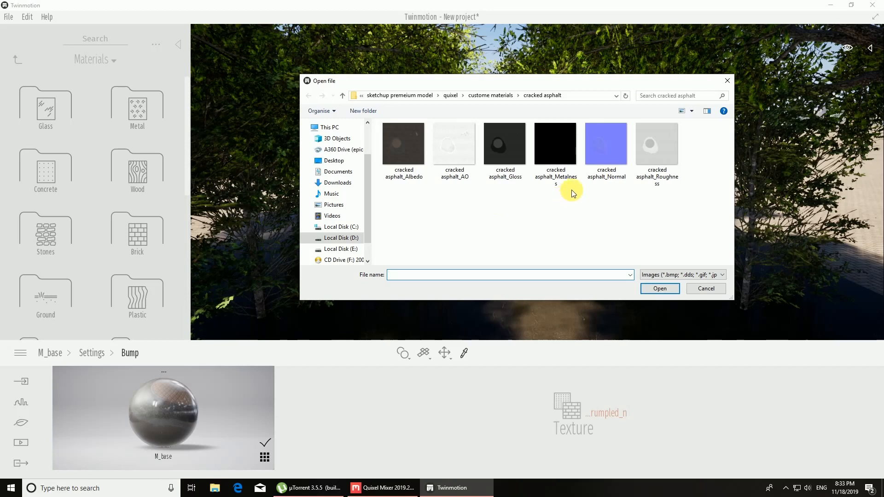
left_click(653, 163)
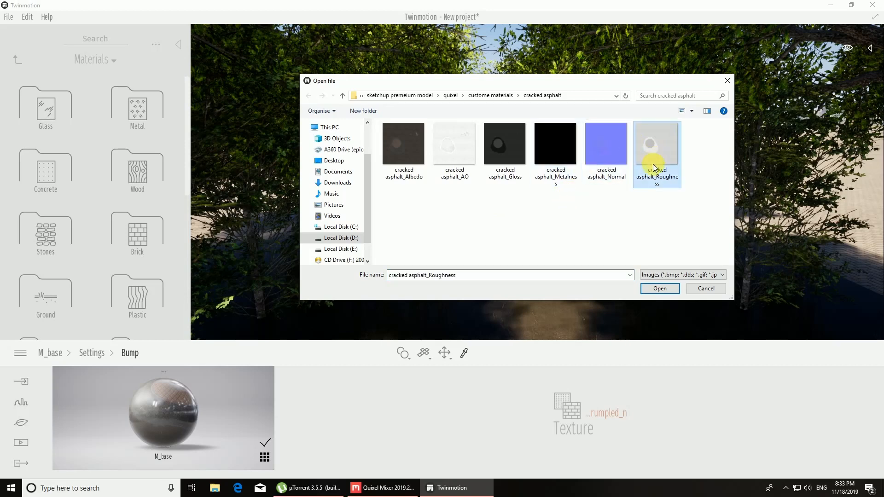
left_click(660, 289)
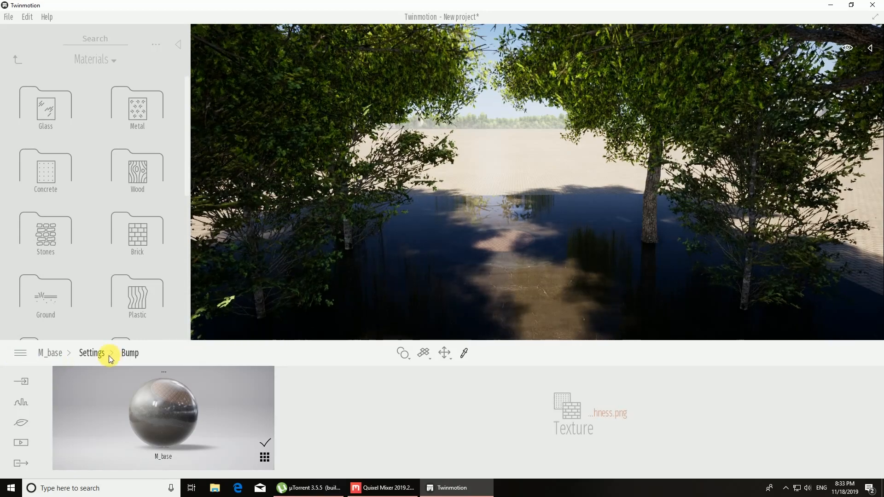
left_click(95, 353)
left_click_drag(460, 409, 460, 446)
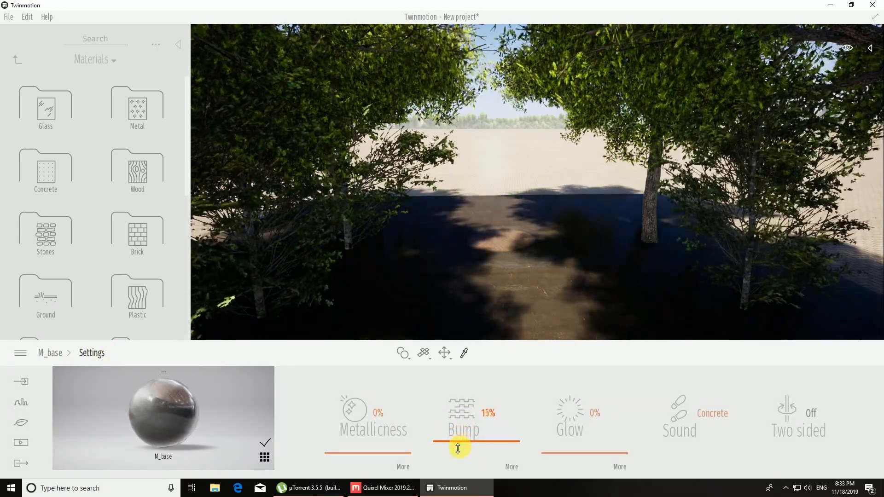
Step: Replace the material's bump texture with cracked asphalt_Normal and set Bump to about 73%
left_click(504, 466)
left_click(567, 419)
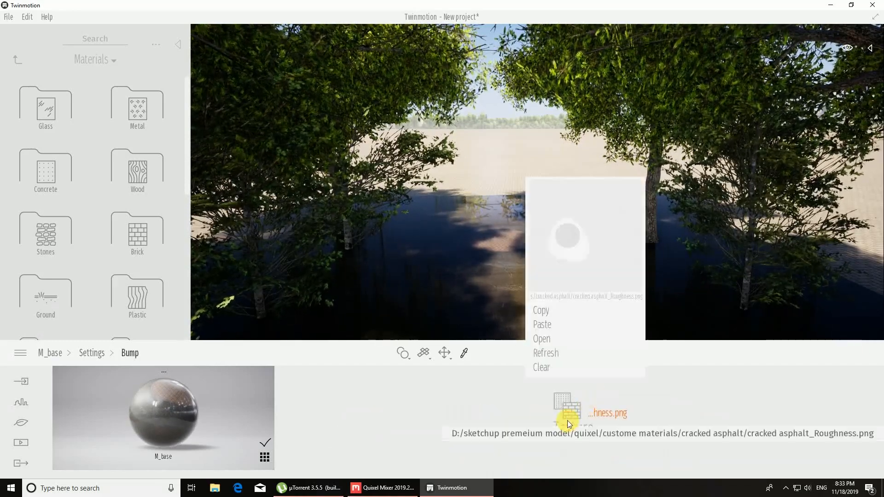
left_click(553, 339)
left_click(591, 153)
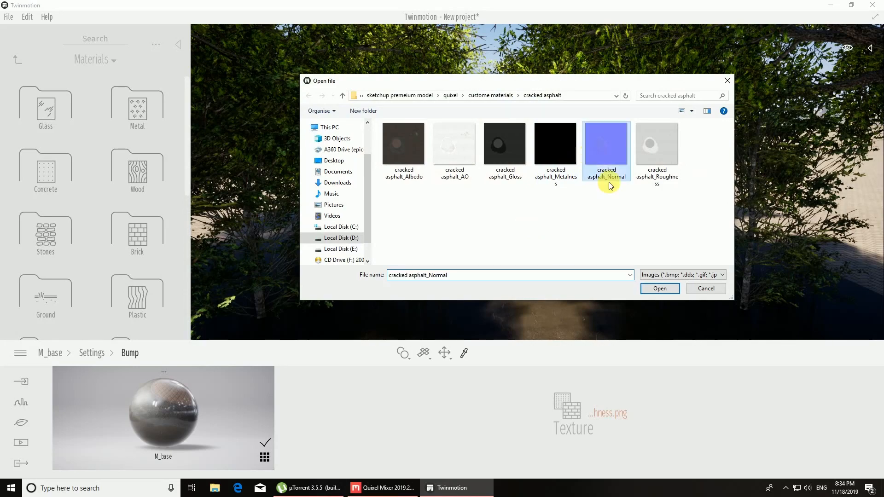
left_click(661, 289)
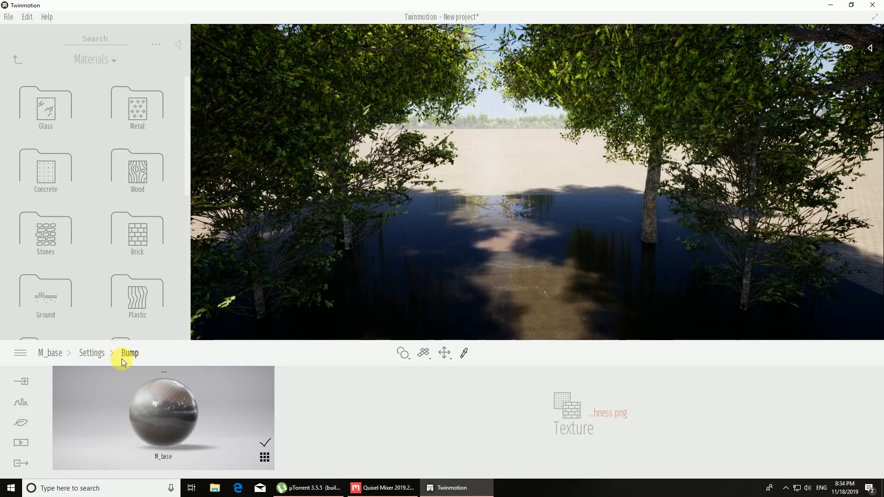
left_click(91, 354)
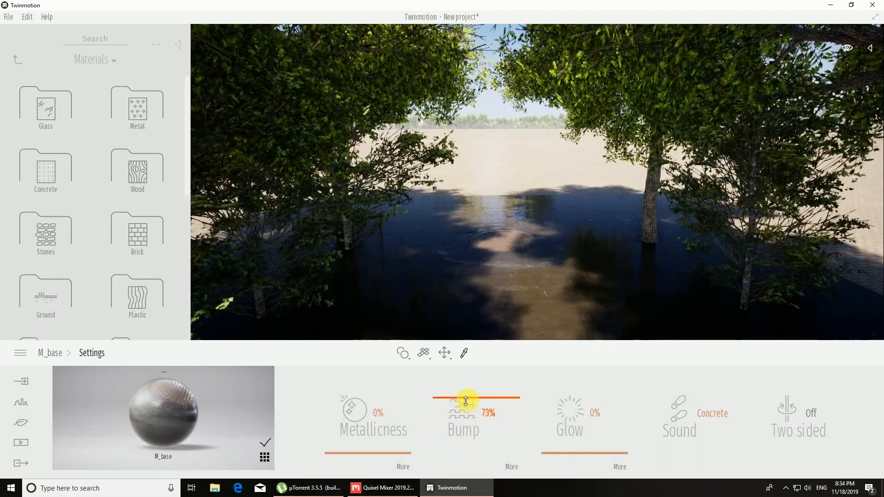
Step: Go back to the plane material's main settings and set its Reflection to 49%
left_click(56, 355)
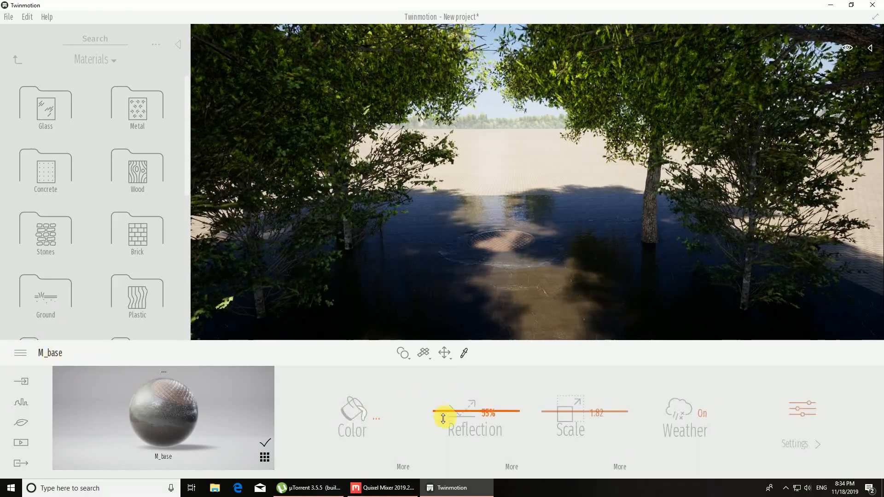
left_click_drag(443, 418, 442, 421)
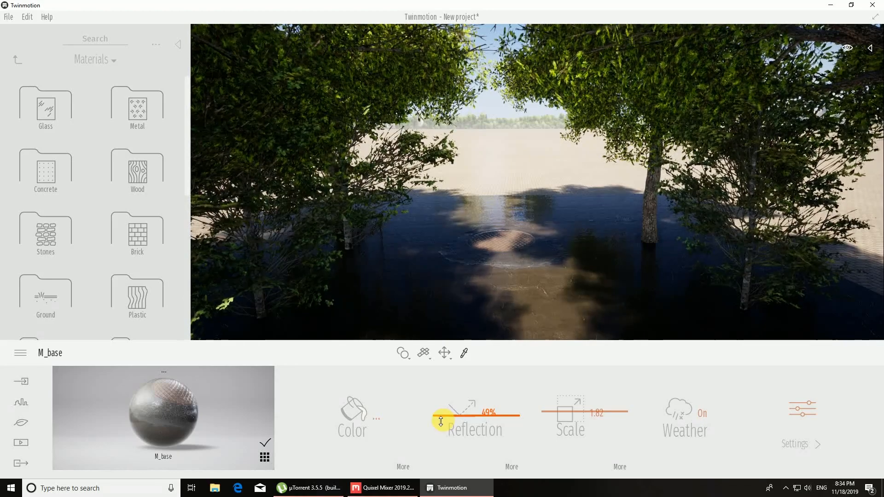
right_click_drag(533, 297, 537, 291)
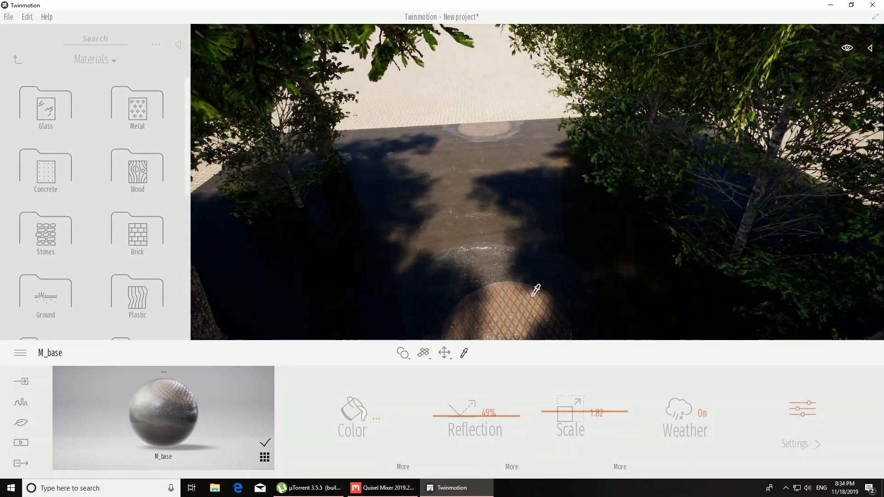
Step: Leave material picking, delete the bushes on one side of the asphalt plane, and undo the last stray change to the vegetation
key("Escape")
left_click(755, 216)
key("Delete")
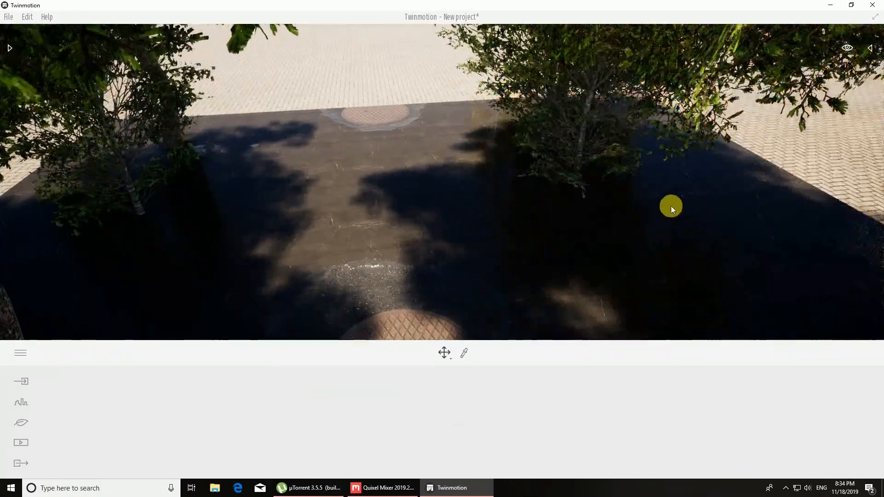
left_click(582, 139)
key("Delete")
right_click_drag(536, 141, 516, 183)
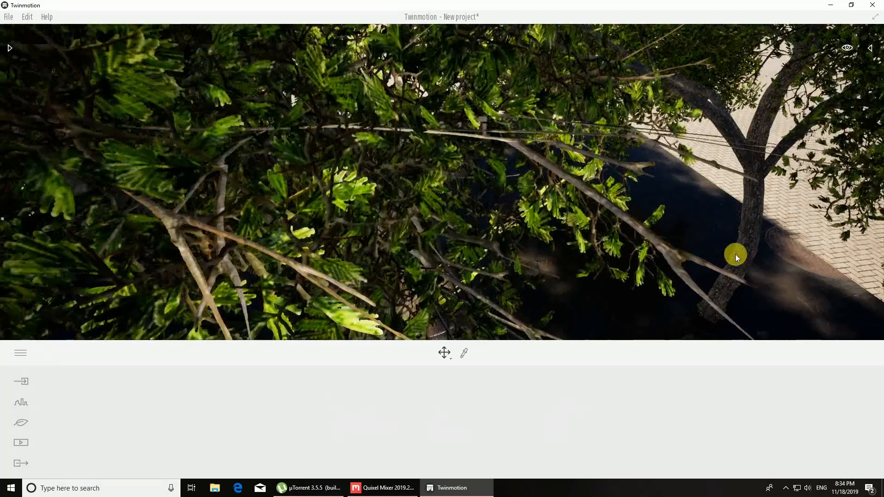
key("ctrl+z")
Step: Delete the Hook thorn 2 tree at the far side of the asphalt plane
left_click(540, 111)
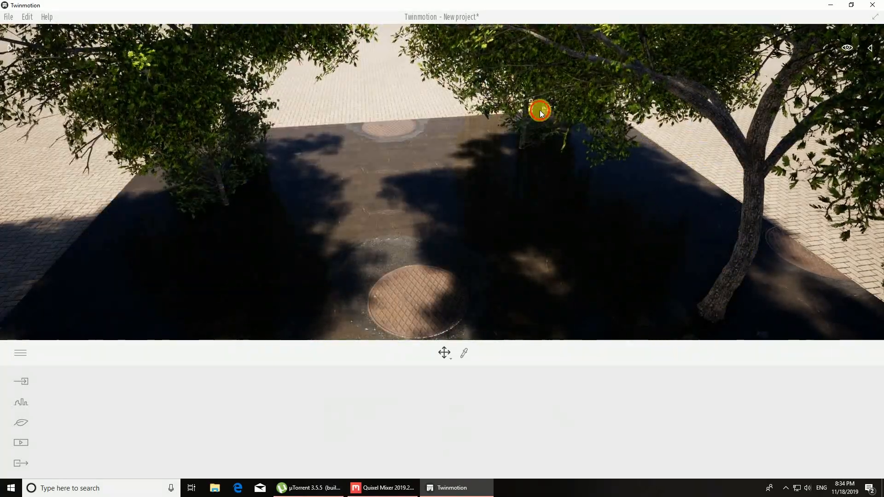
left_click(537, 118)
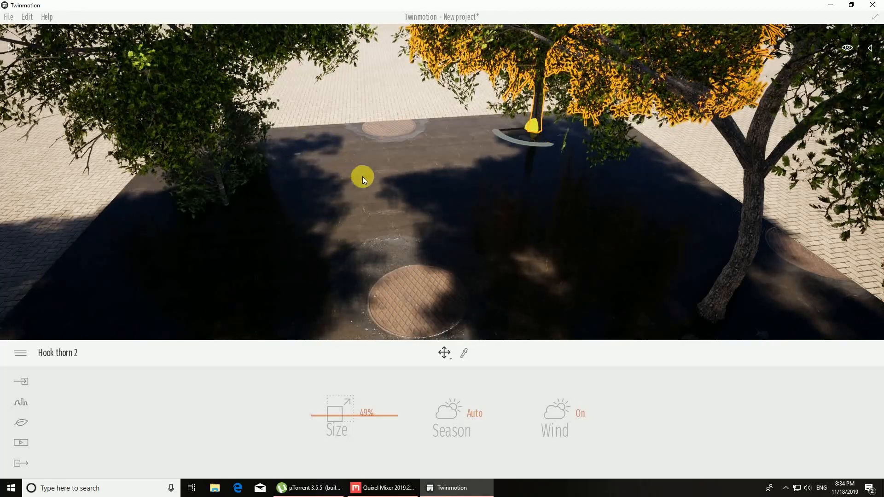
key("Delete")
scroll(451, 188, "down", 3)
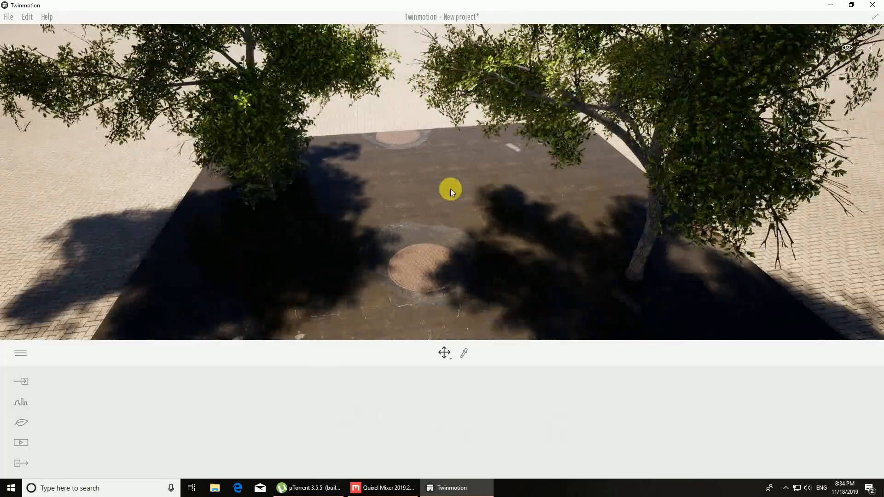
Step: Place the Coupe 01 car from the Vehicles library's Cars category onto the cracked asphalt plane
scroll(409, 260, "up", 2)
right_click_drag(394, 275, 497, 264)
key("w")
key("w")
key("a")
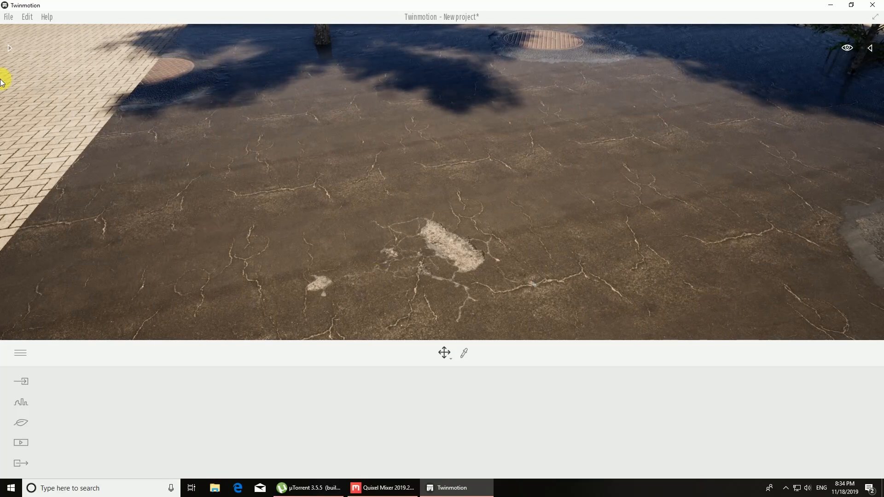
left_click(10, 49)
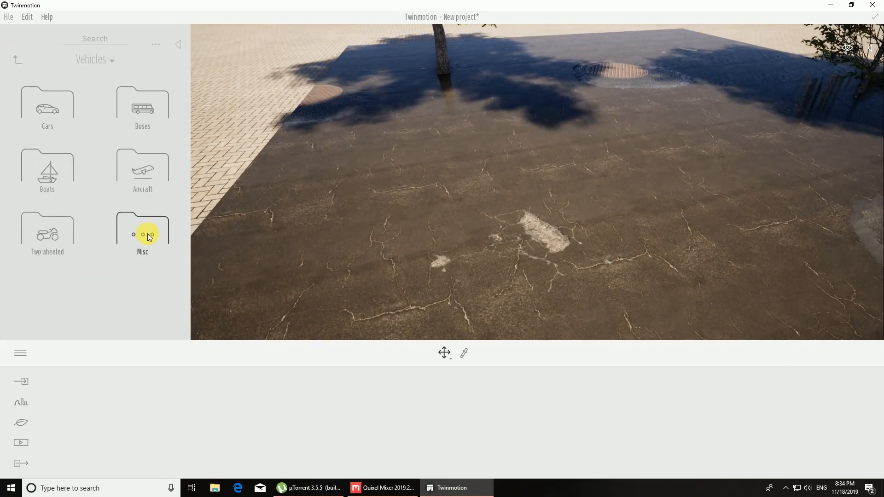
left_click(69, 121)
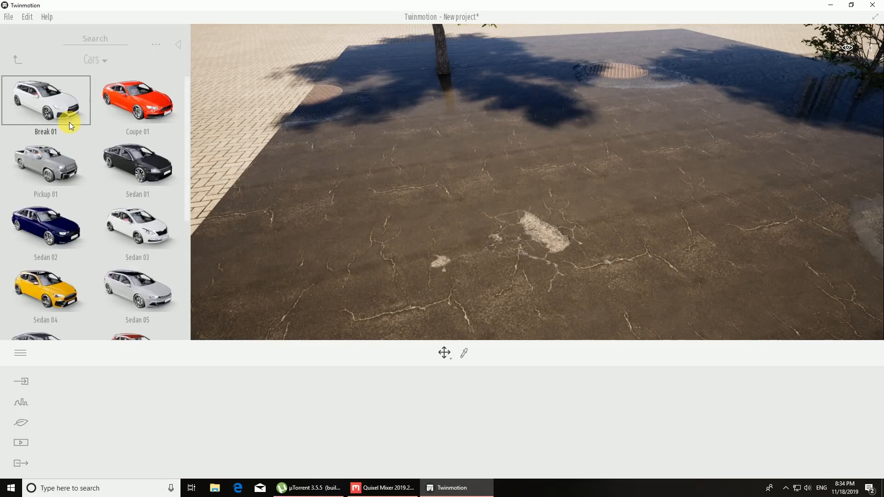
left_click(15, 59)
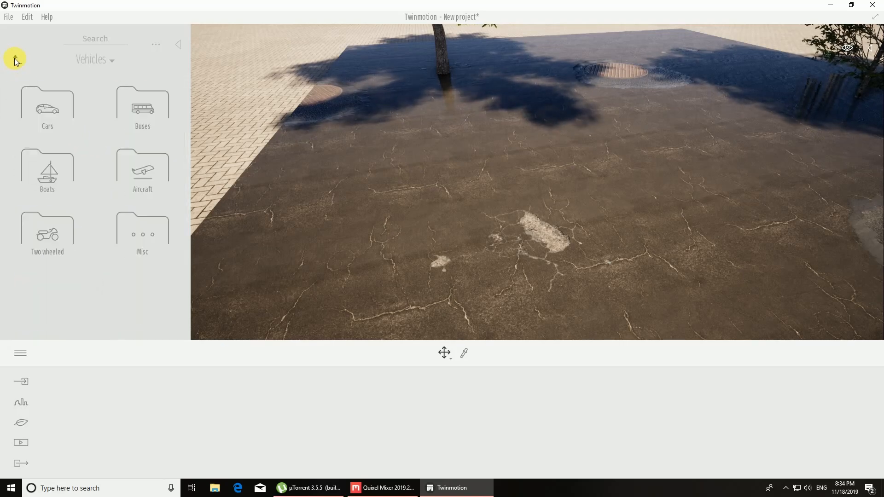
left_click(44, 129)
left_click_drag(463, 173, 128, 115)
left_click_drag(496, 161, 596, 136)
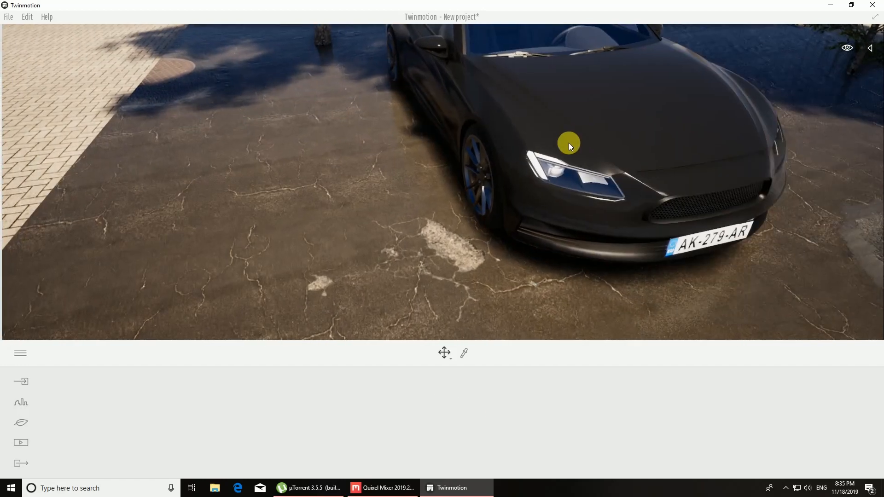
Step: Rotate the Coupe 01 car on the asphalt so its side faces the camera
right_click_drag(569, 142, 504, 175)
left_click(514, 215)
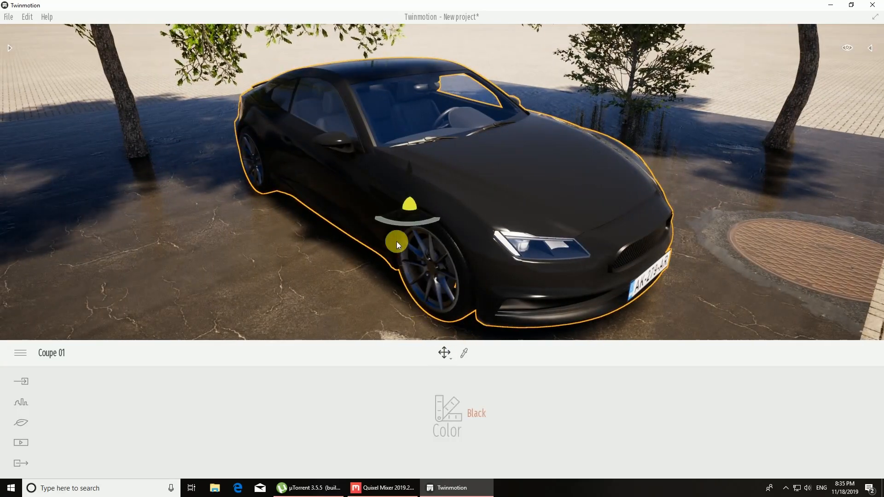
left_click_drag(383, 222, 414, 222)
left_click(407, 260)
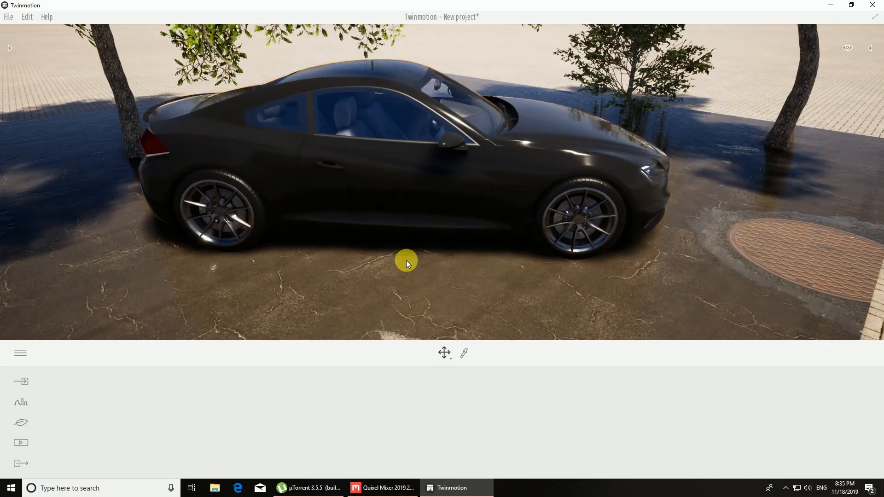
Step: Examine the cracks, worn patch and manhole covers in the asphalt around the parked coupe
right_click_drag(406, 260, 385, 256)
key("d")
key("d")
key("q")
key("s")
key("a")
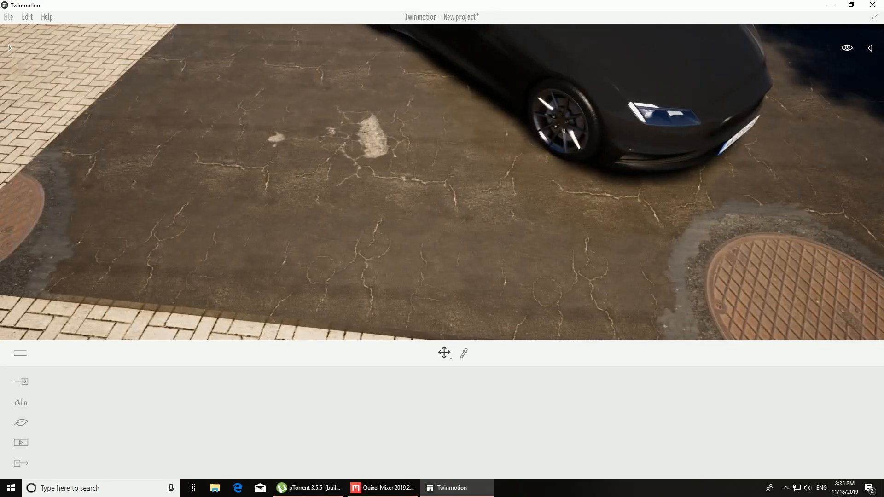
right_click_drag(442, 183, 484, 180)
key("a")
key("e")
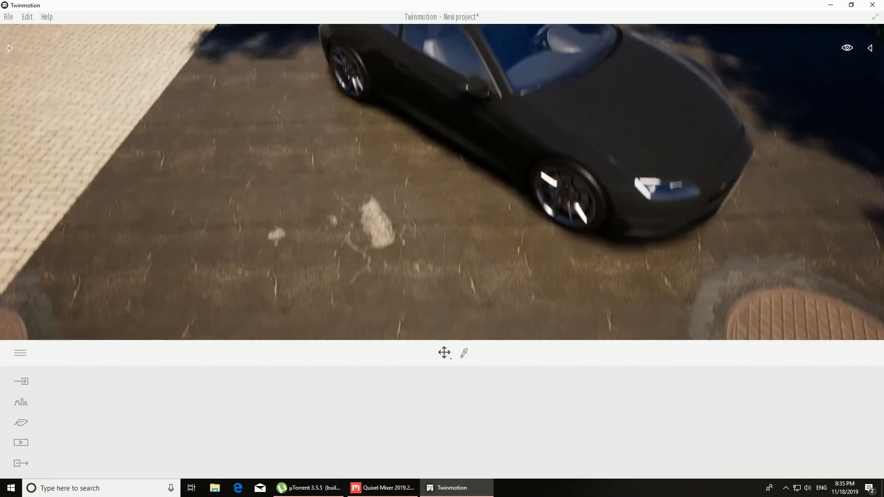
key("q")
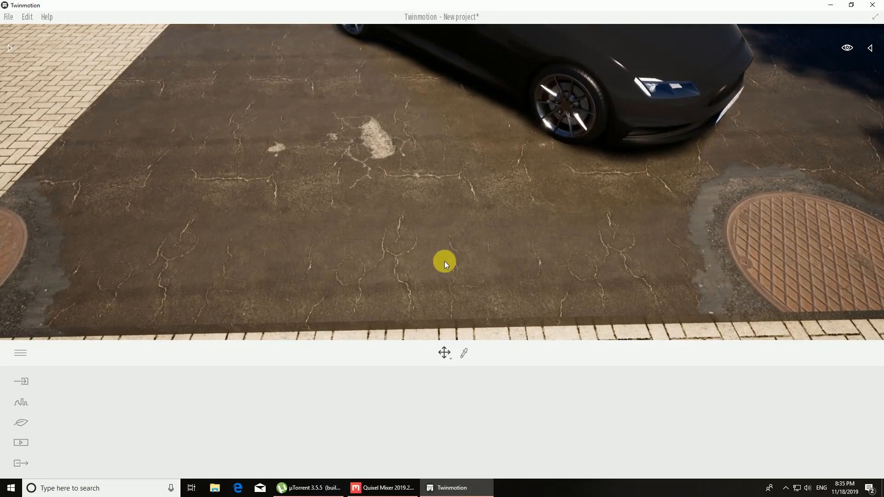
Step: Enlarge the asphalt plane with the Scale tool, first along one axis and then uniformly
left_click(450, 363)
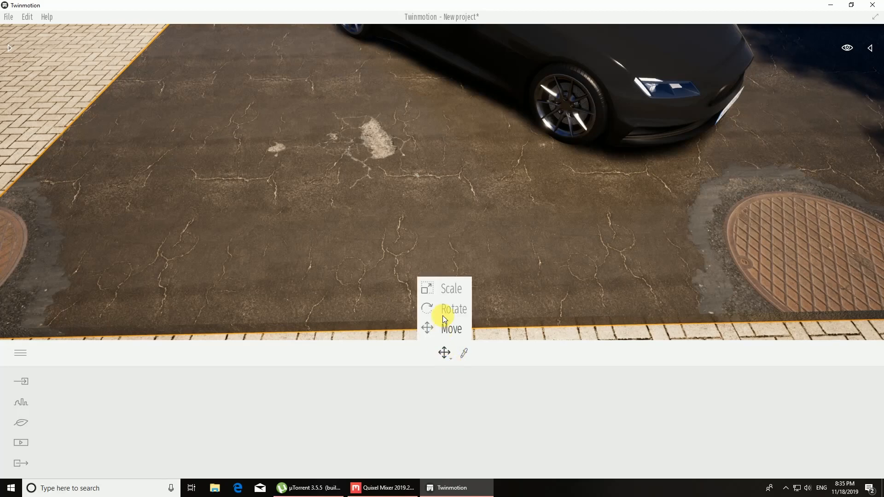
left_click_drag(272, 207, 469, 150)
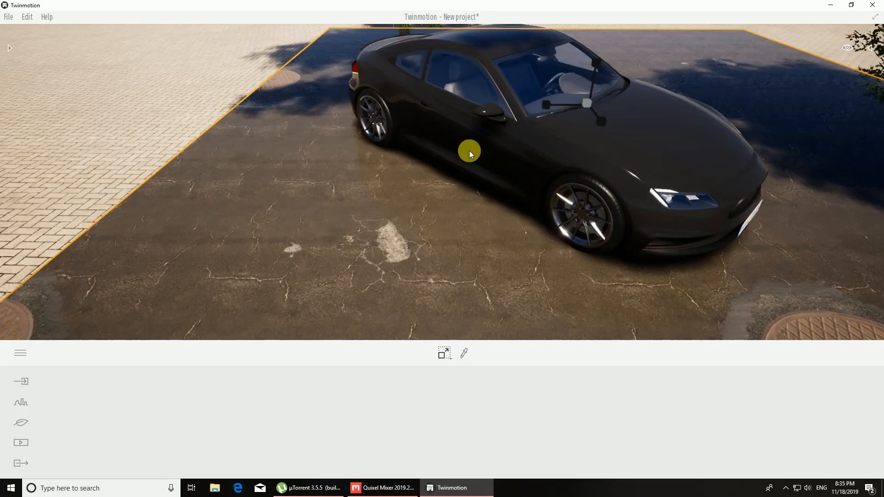
mouse_move(546, 106)
left_mouse_down()
mouse_move(537, 101)
mouse_move(555, 99)
left_mouse_up()
left_click(584, 105)
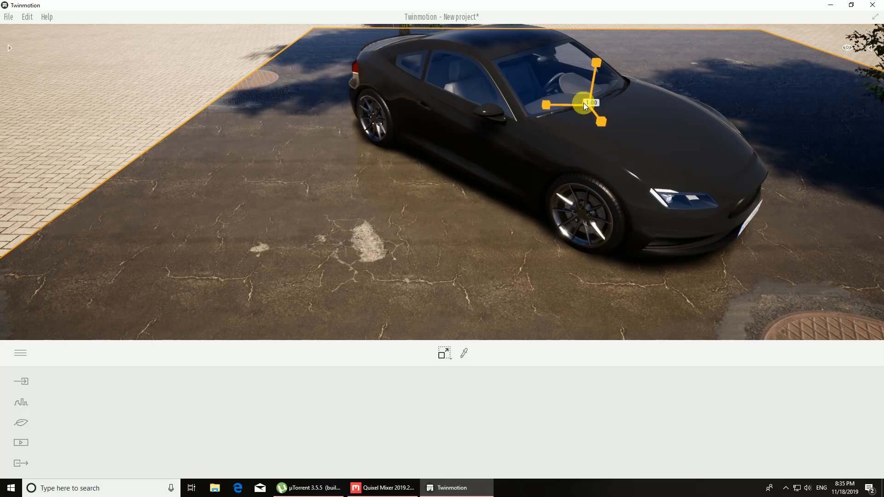
left_click_drag(584, 103, 598, 80)
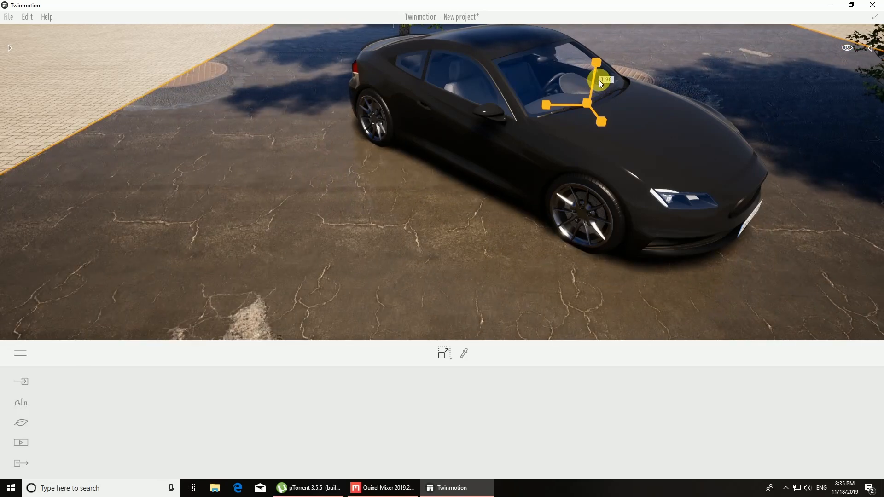
key("Escape")
Step: Select the coupe and move it across the asphalt toward the camera, beside the worn patch
right_click_drag(421, 237, 497, 272)
middle_click_drag(383, 159, 472, 152, "shift")
left_click(419, 126)
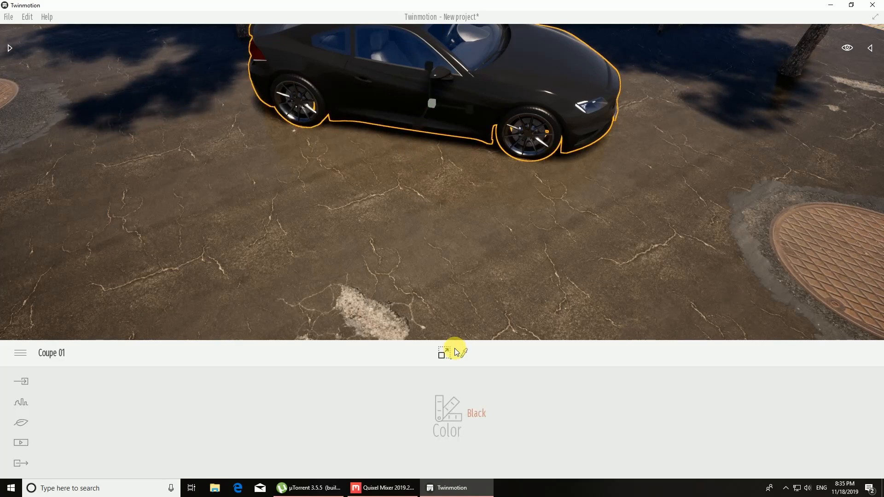
mouse_move(451, 364)
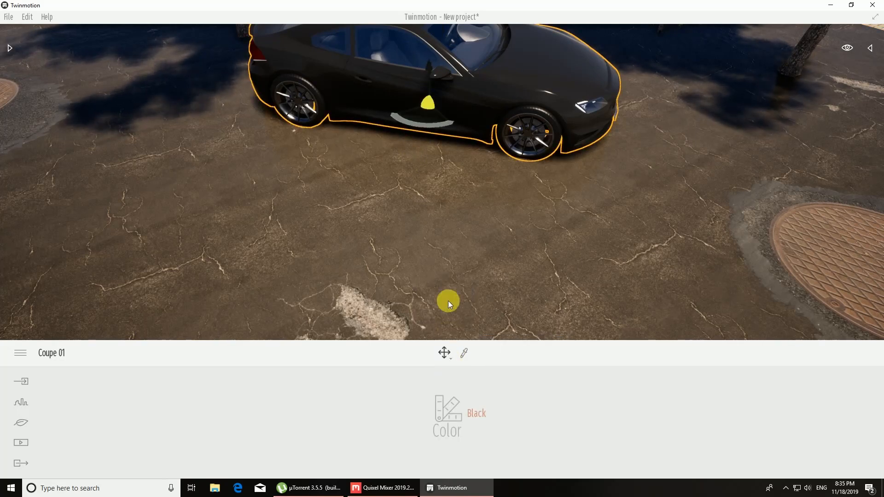
left_click_drag(416, 133, 400, 212)
key("Escape")
right_click_drag(388, 259, 378, 304)
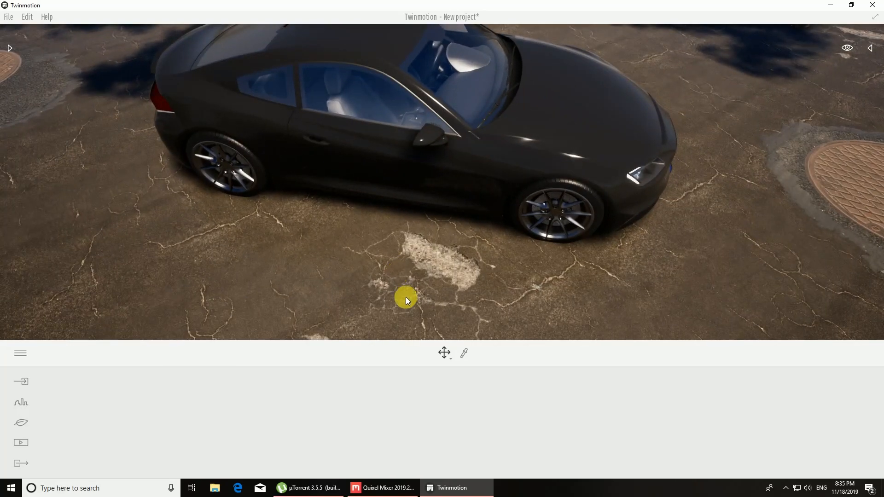
Step: Pick the asphalt plane's M_base material and set its texture Scale to 0.92
left_click(464, 352)
left_click(472, 285)
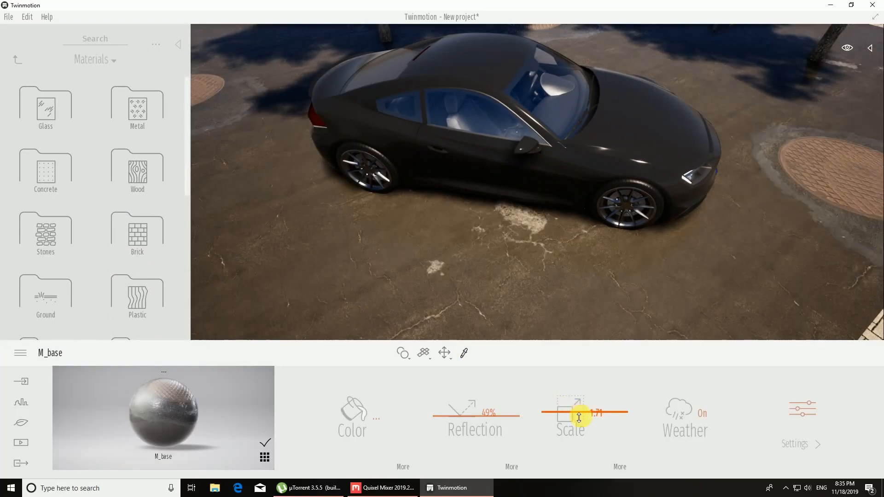
left_click_drag(579, 419, 576, 425)
right_click_drag(578, 270, 579, 266)
scroll(579, 265, "up", 4)
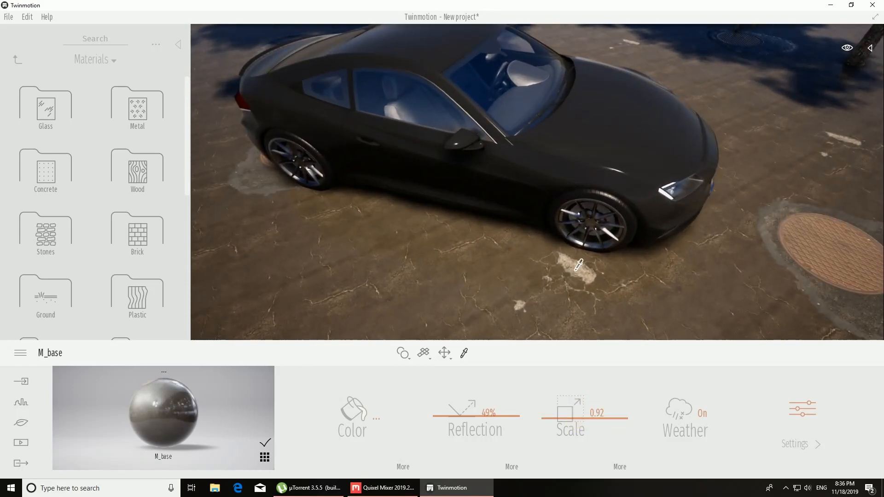
key("d")
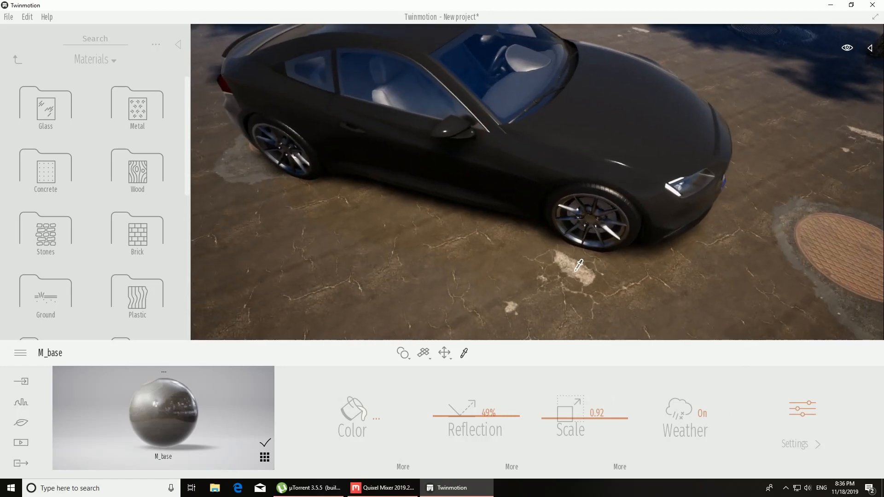